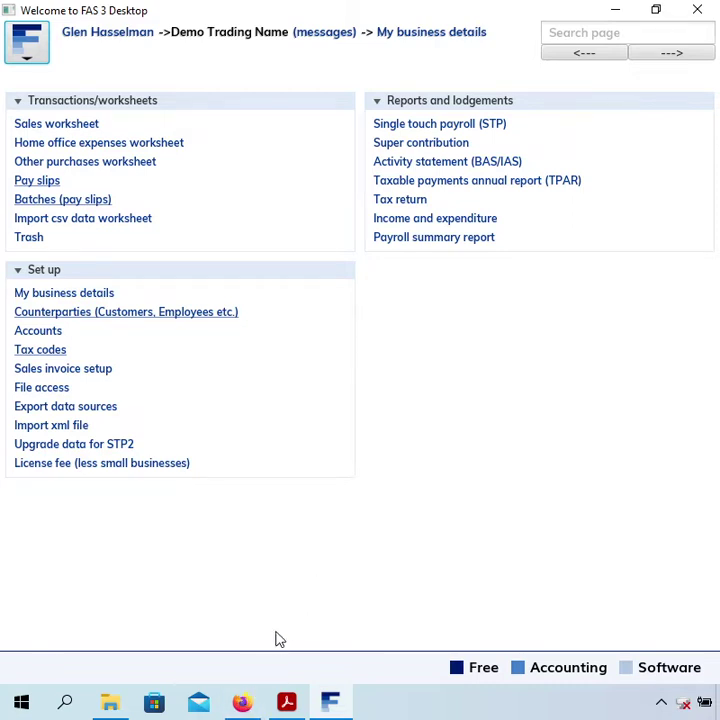
- Switch to the ATO guidelines in Firefox and examine how a flat rate car allowance not tied to kilometres is reported
mouse_move(251, 704)
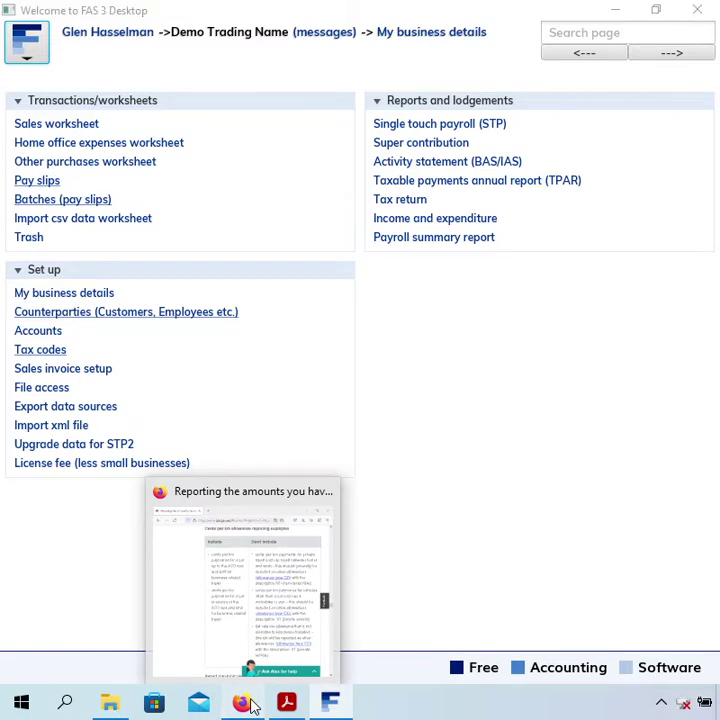
click(251, 704)
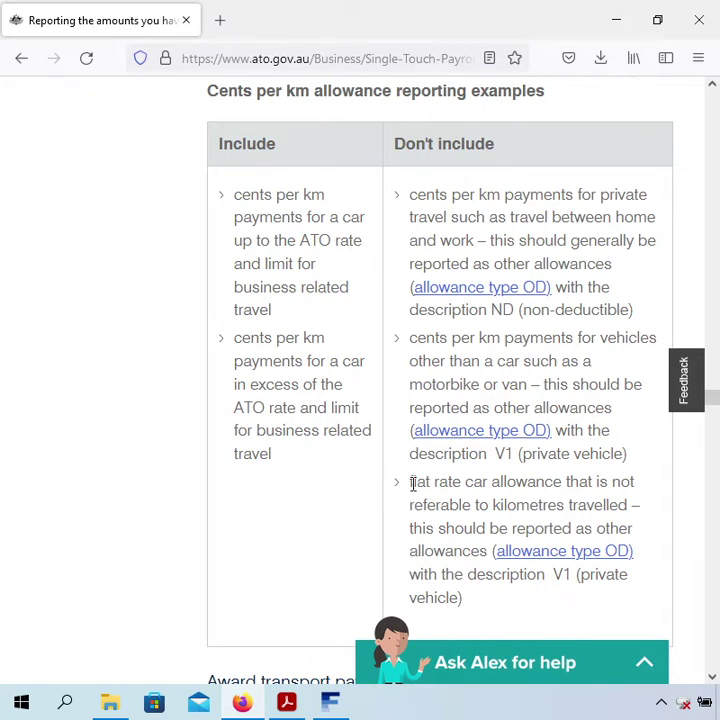
drag(410, 482, 536, 483)
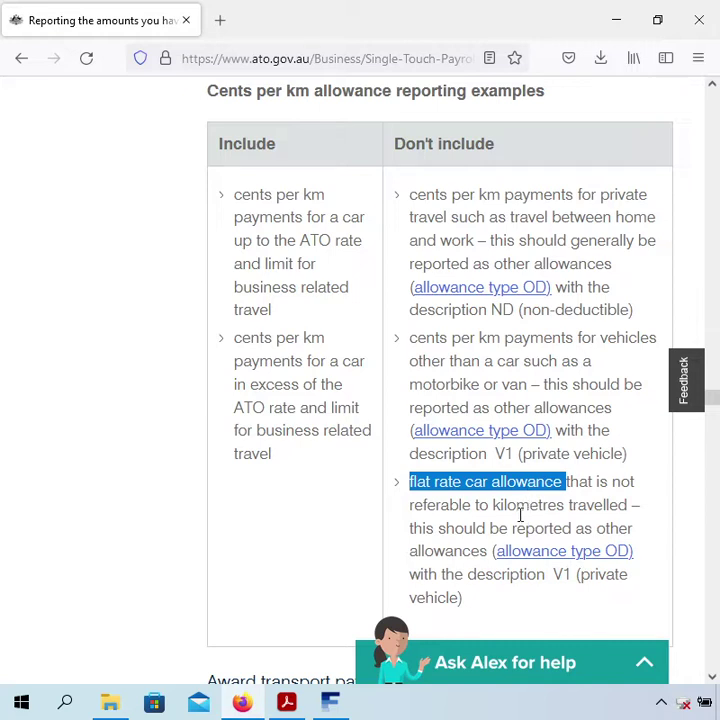
click(428, 528)
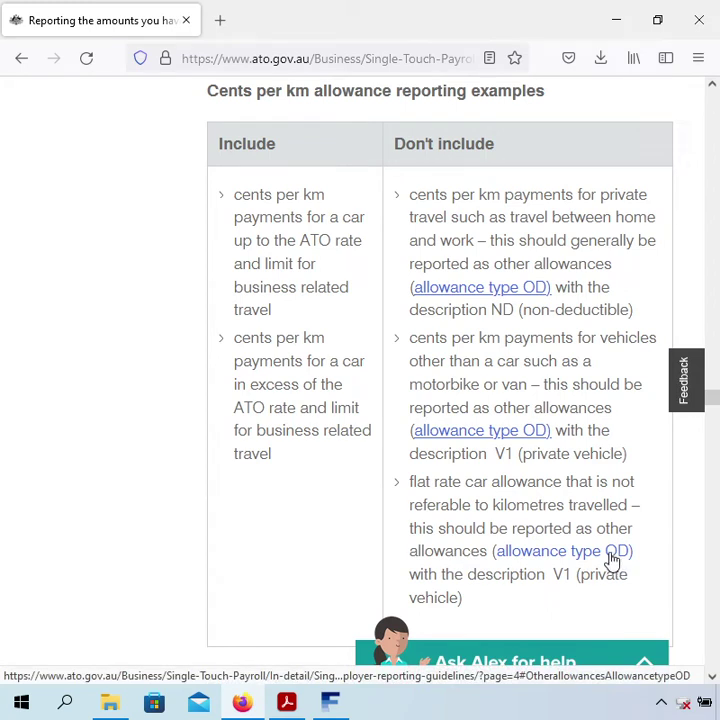
double_click(561, 576)
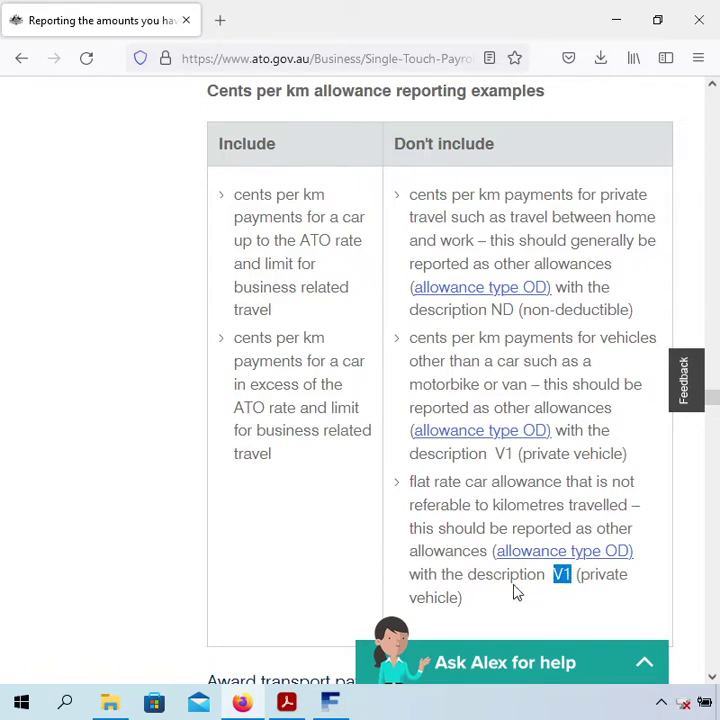
click(541, 568)
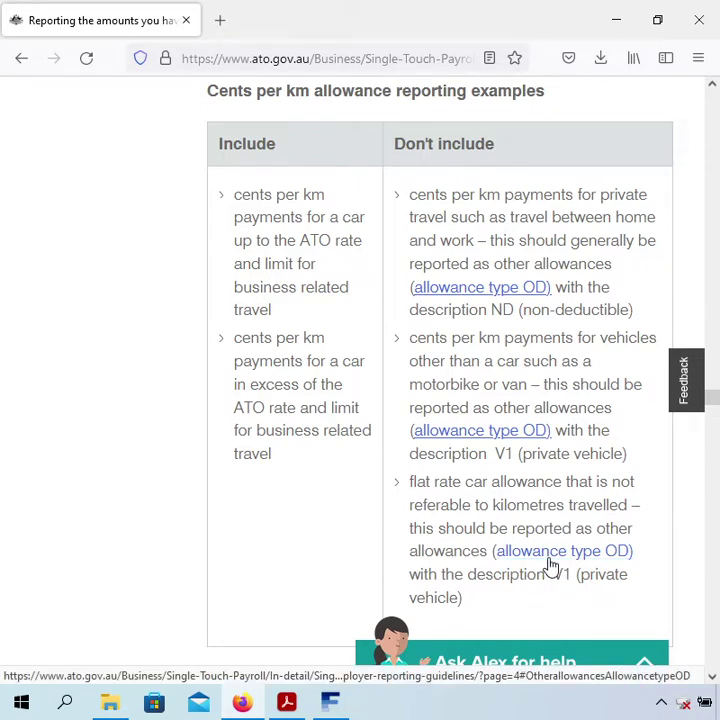
- Follow the flat rate entry's allowance type OD link and read through the table of other allowances description codes
click(551, 566)
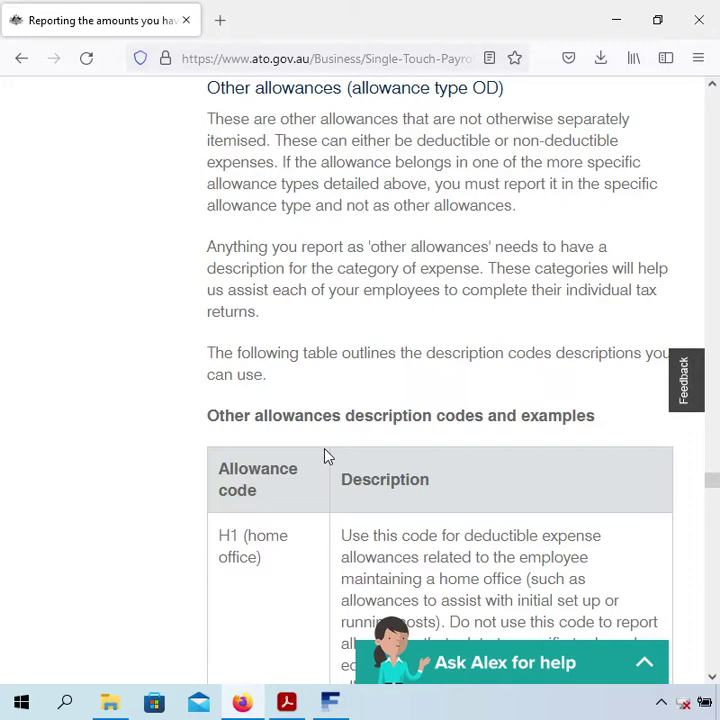
scroll(324, 453, down, 3)
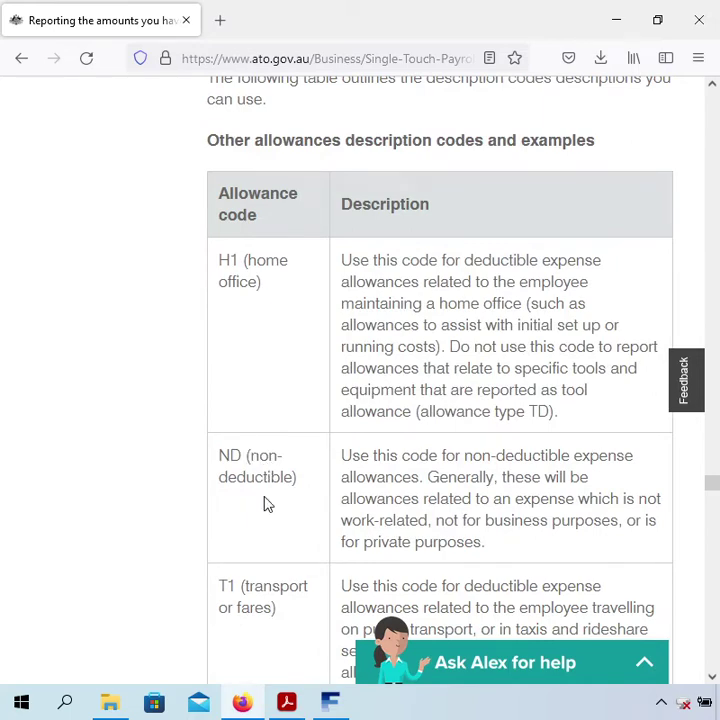
scroll(267, 504, down, 3)
scroll(267, 504, up, 4)
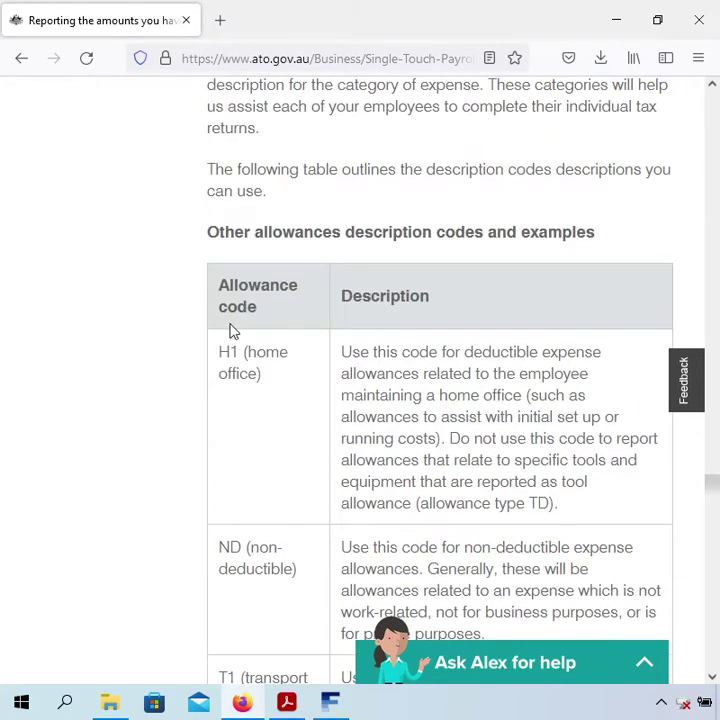
drag(218, 285, 265, 312)
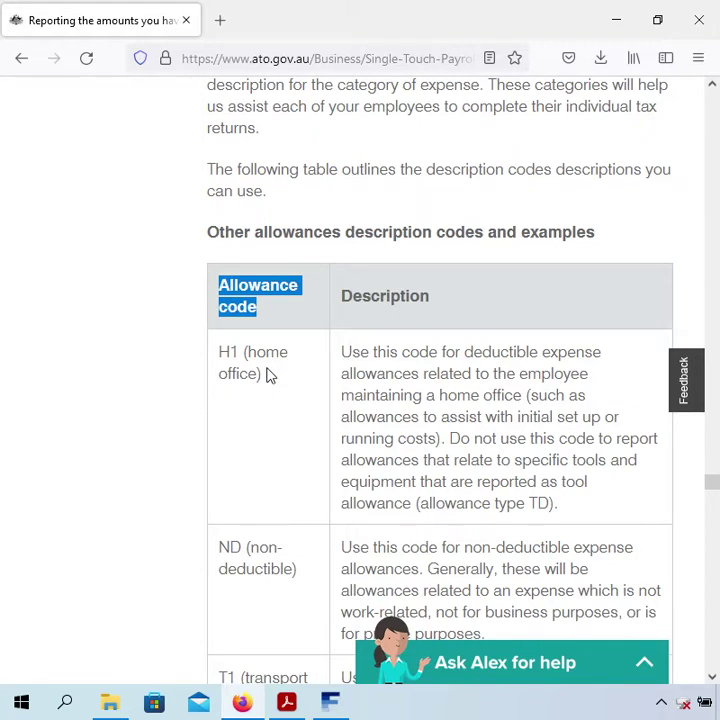
scroll(268, 375, down, 3)
scroll(268, 375, down, 7)
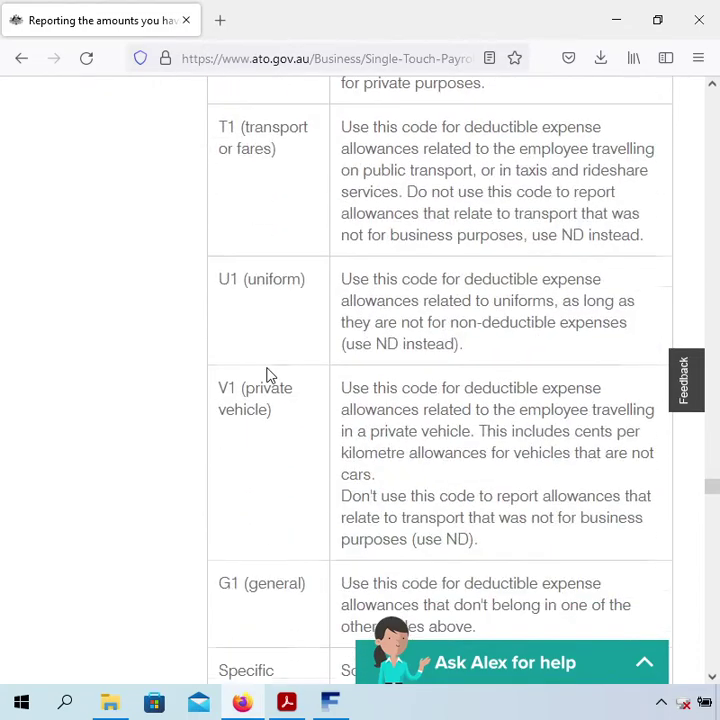
scroll(268, 375, down, 5)
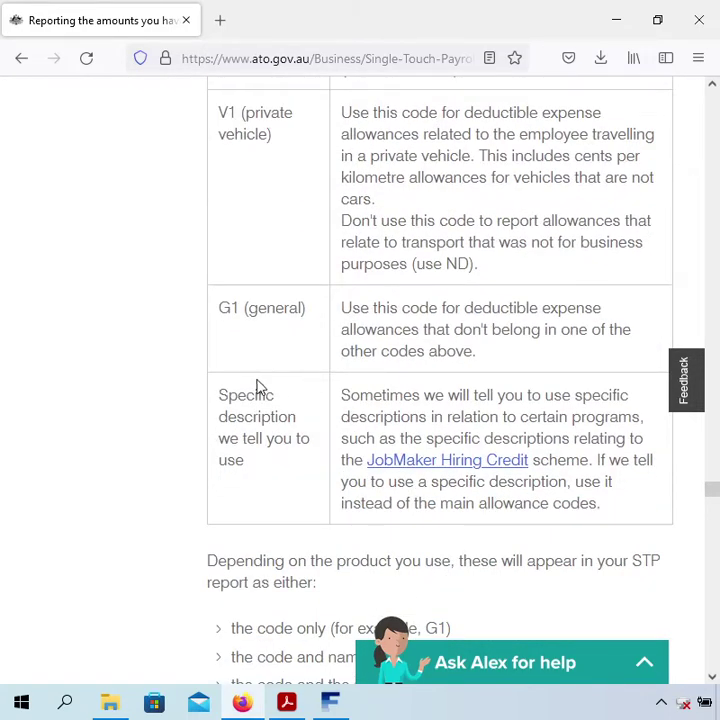
double_click(224, 396)
drag(240, 416, 248, 462)
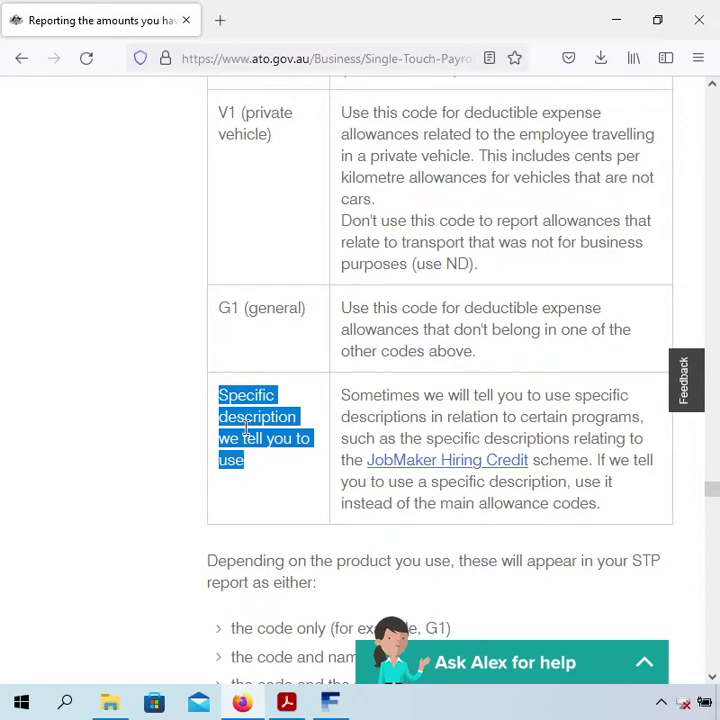
click(252, 363)
scroll(252, 363, up, 3)
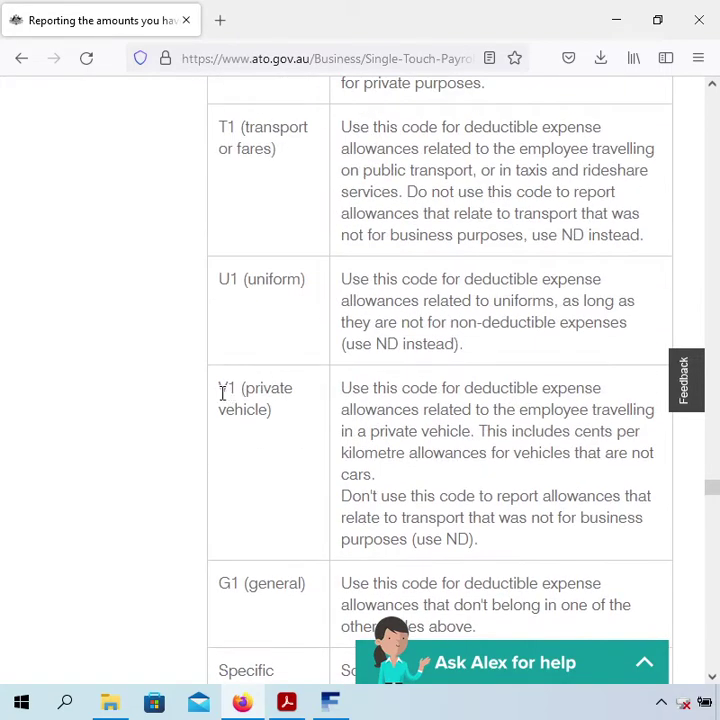
- Examine the V1 (private vehicle) row for its deductible expense rule and the non-business transport exception
drag(222, 393, 276, 440)
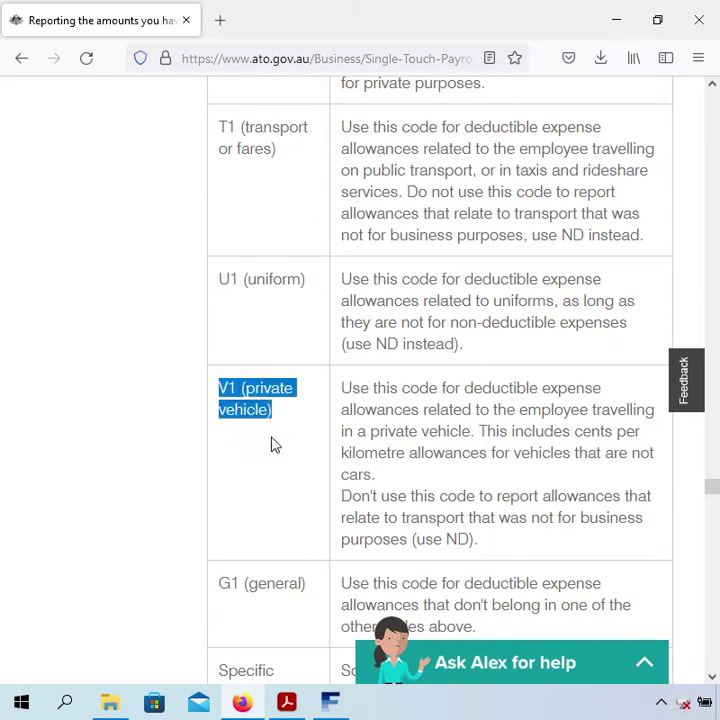
click(285, 440)
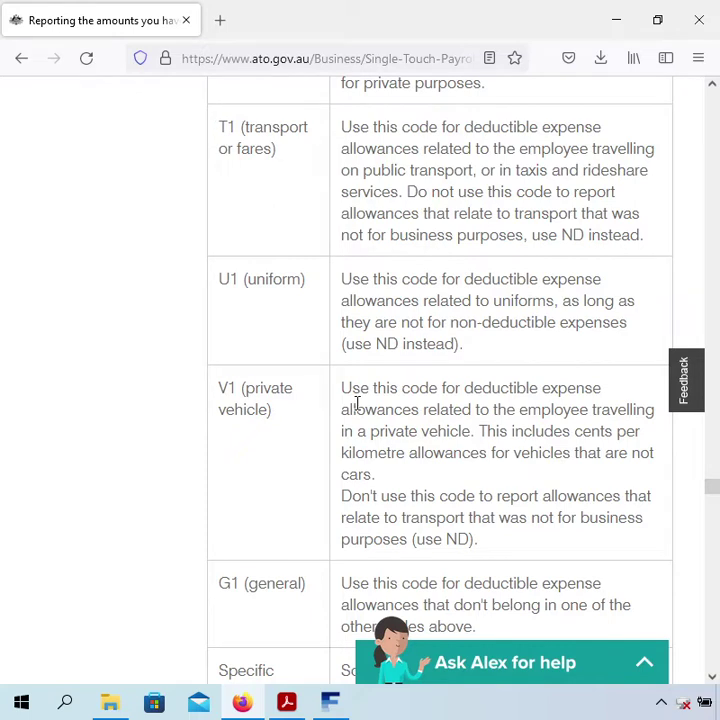
double_click(526, 386)
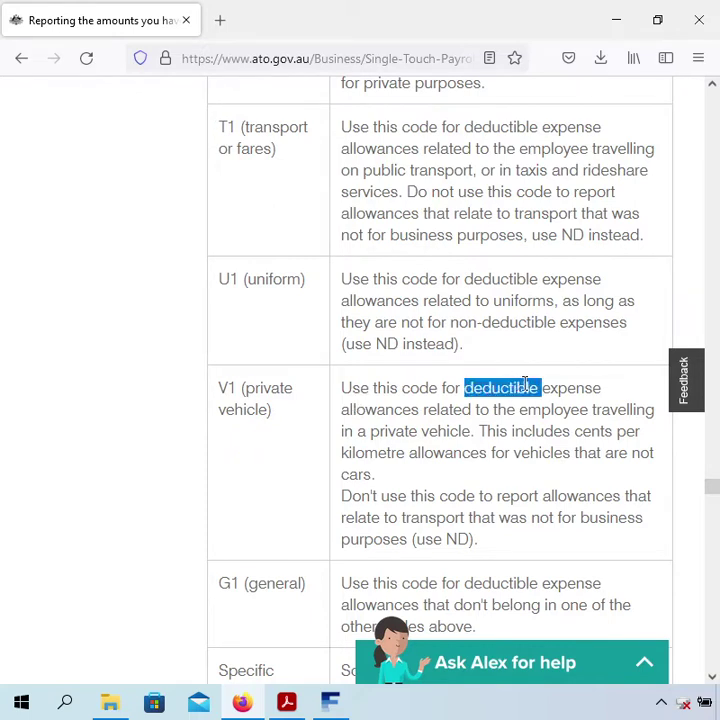
drag(530, 386, 601, 388)
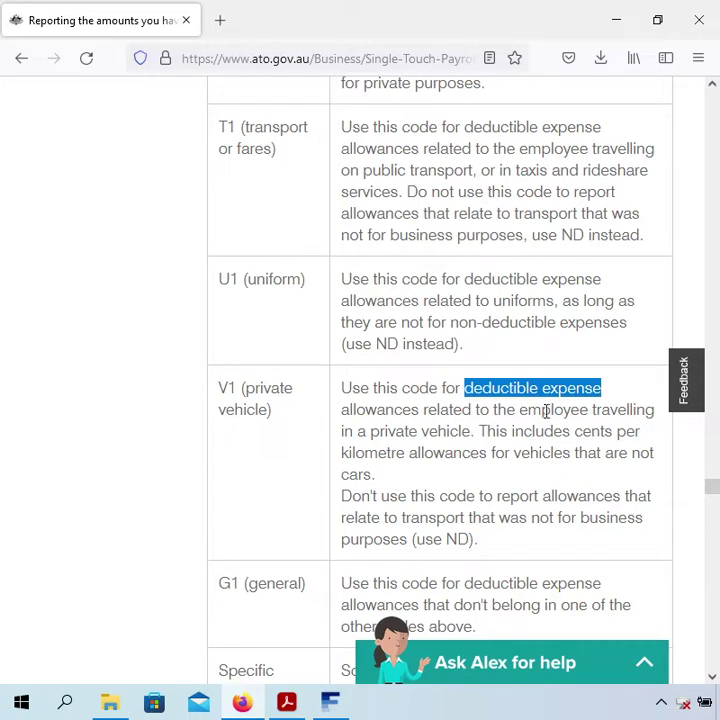
key(ctrl+shift+Left)
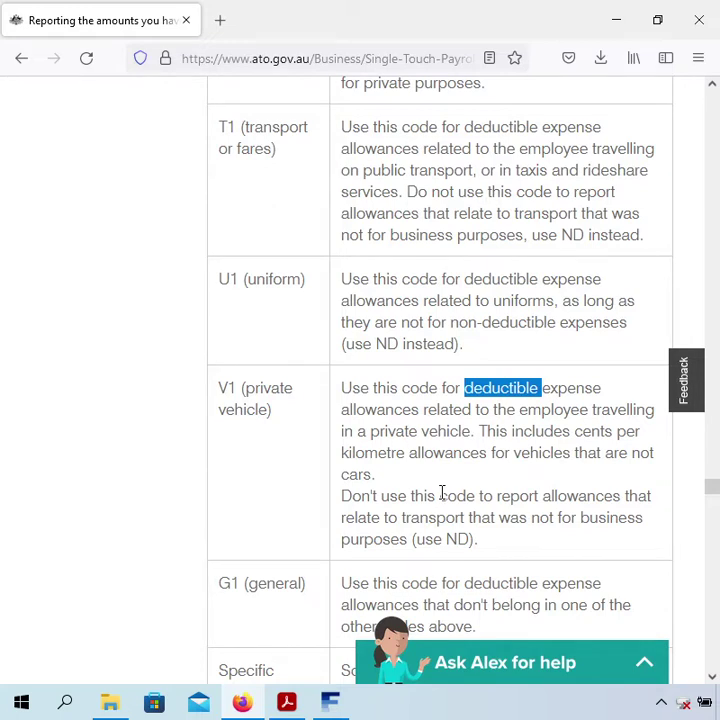
drag(479, 540, 343, 512)
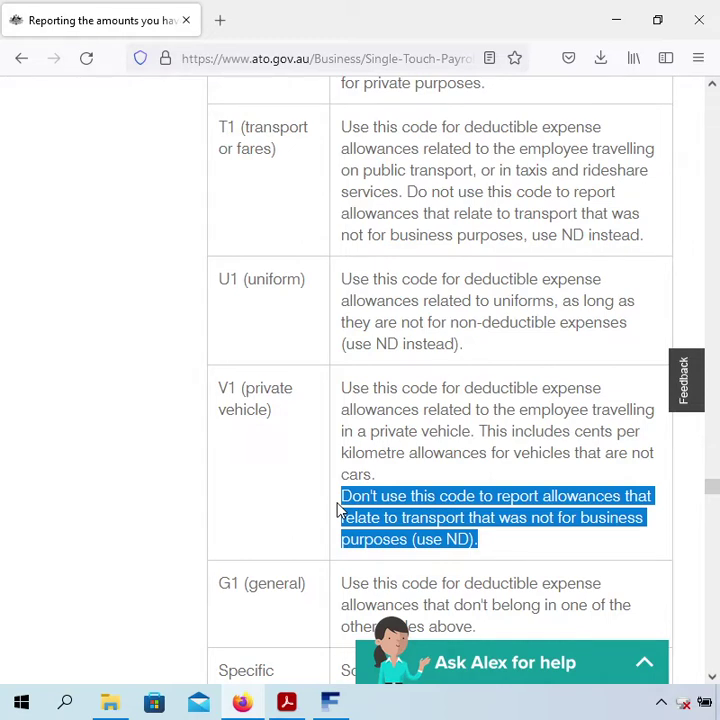
click(386, 508)
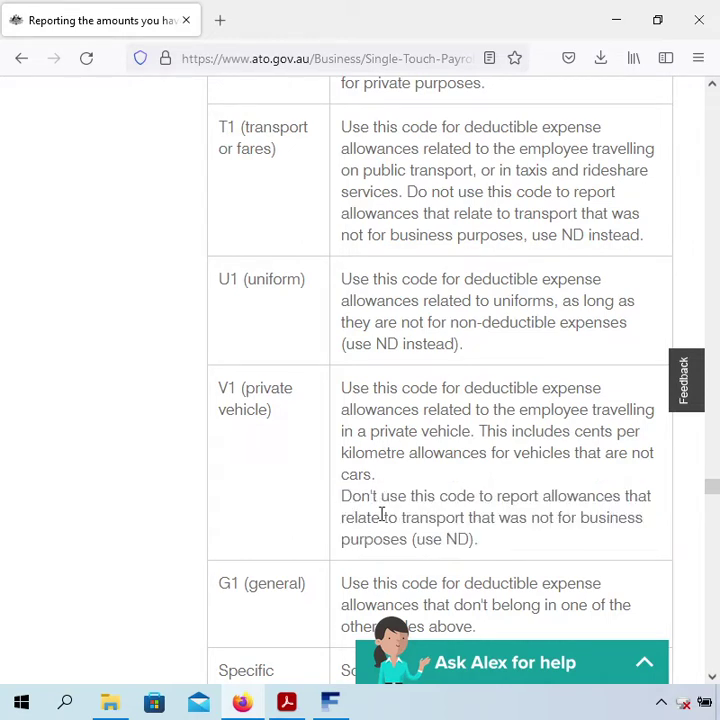
scroll(398, 510, down, 2)
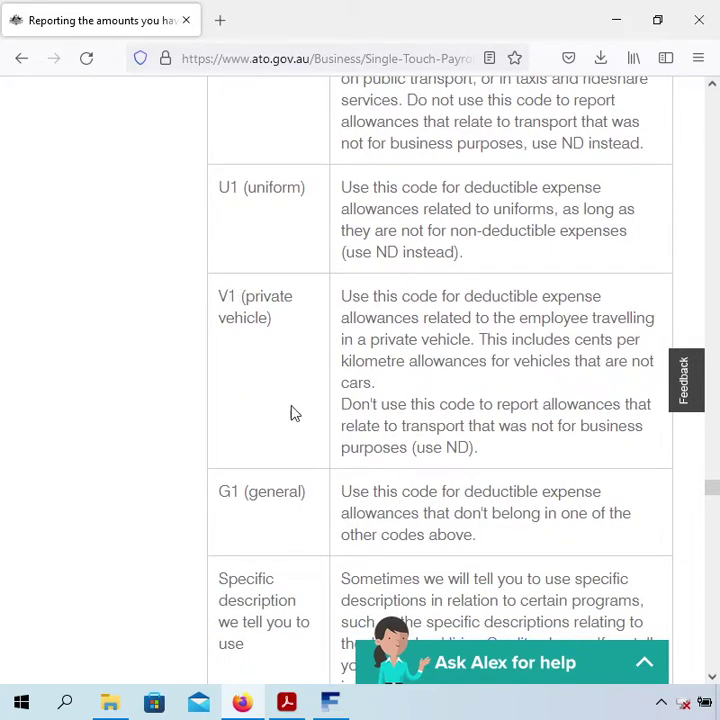
drag(234, 291, 214, 296)
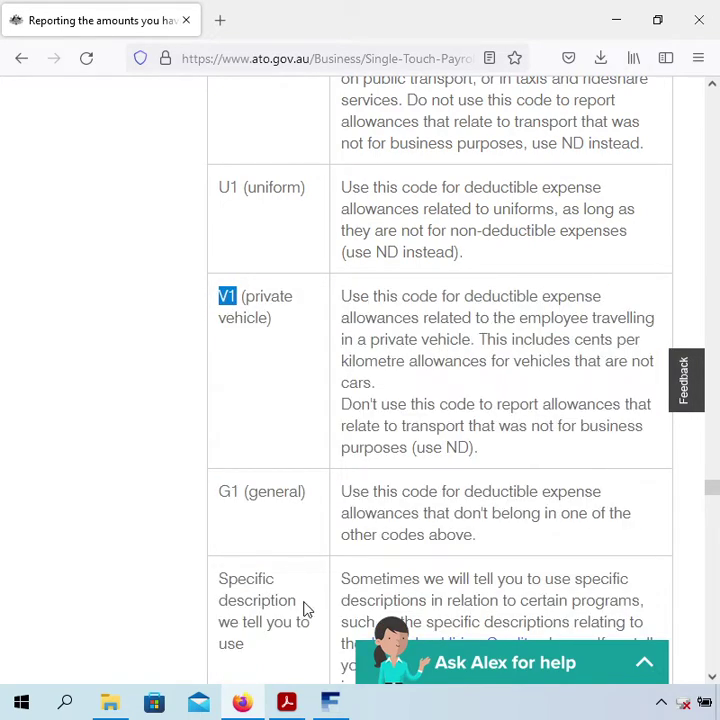
- Switch to FAS 3 Desktop and start a new tax code named "Other allowance - V1 private car"
click(330, 703)
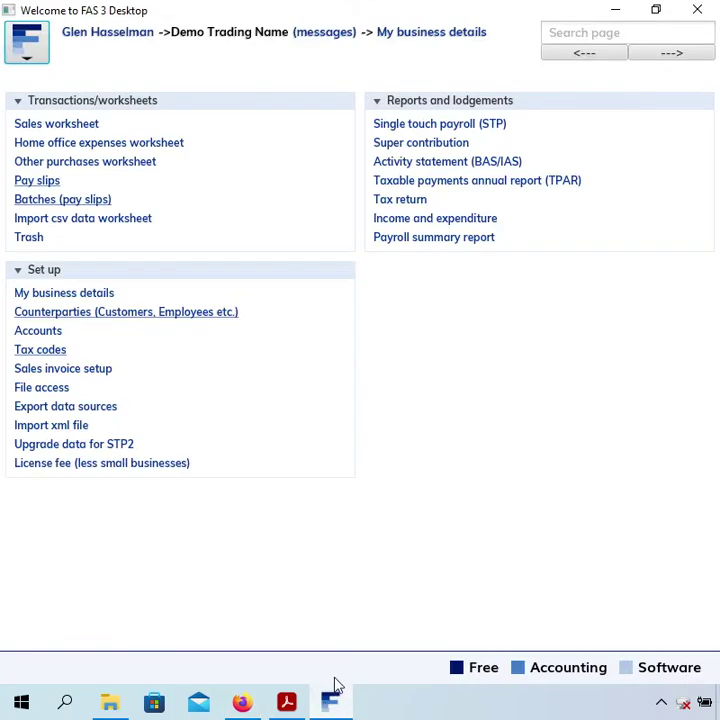
click(50, 352)
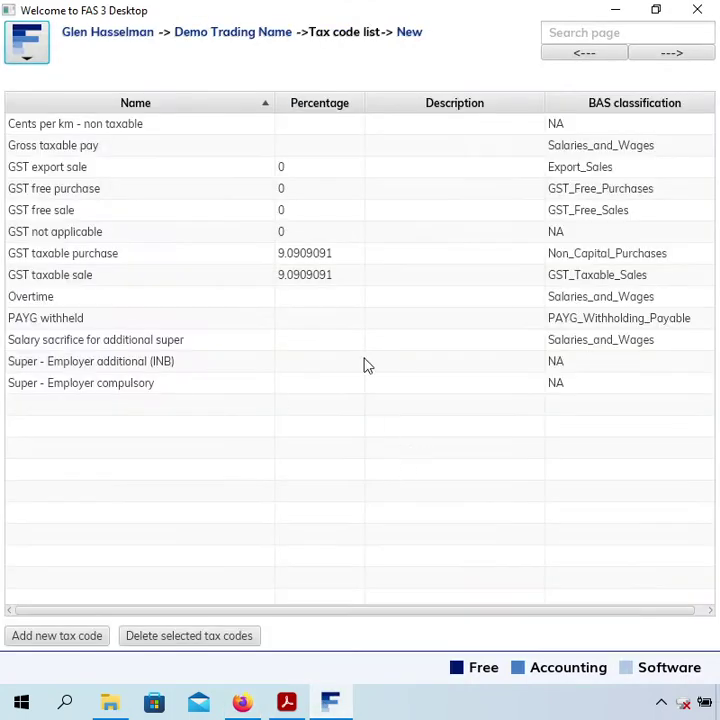
click(408, 32)
click(241, 124)
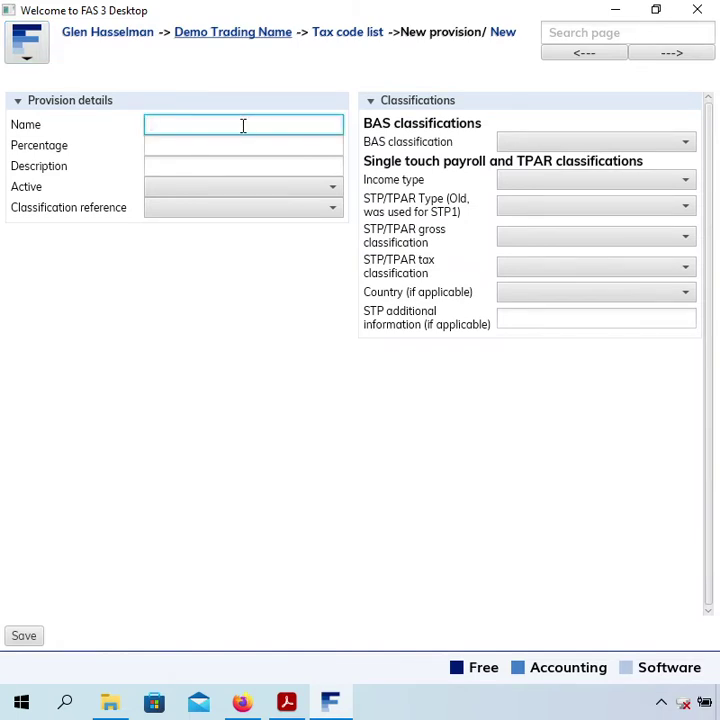
text(Other allowance -)
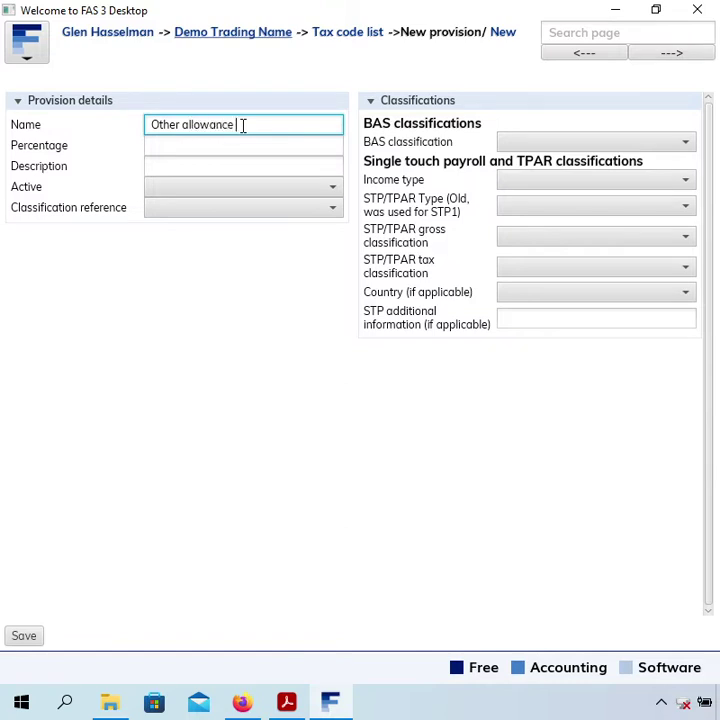
text( TV! prv)
key(BackSpace)
text(ivate car)
click(253, 124)
key(BackSpace)
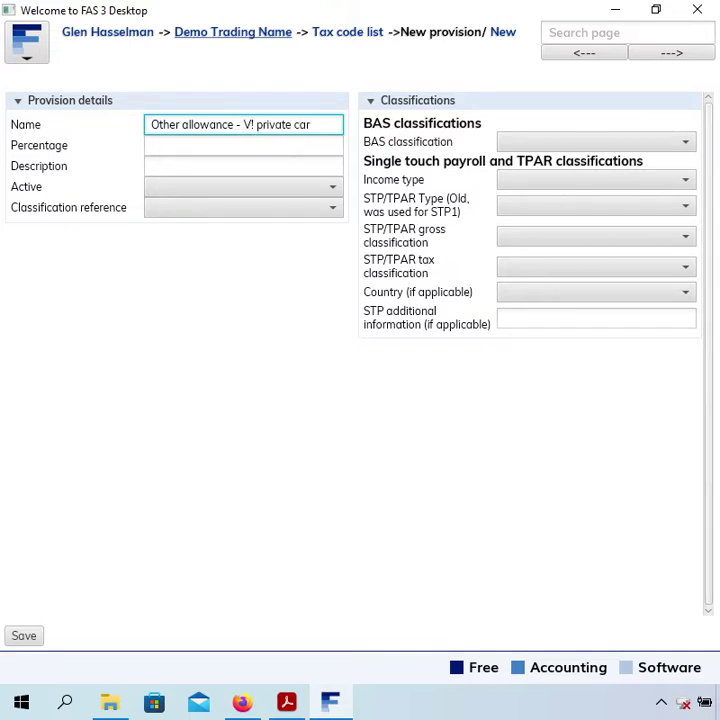
text(1)
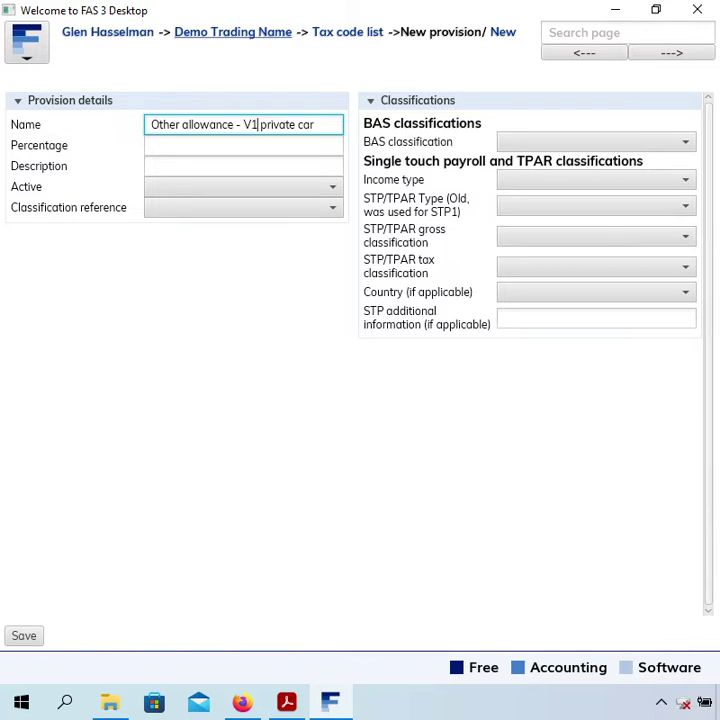
- Set the new tax code's Active status to True and its classification reference to Liability
click(187, 190)
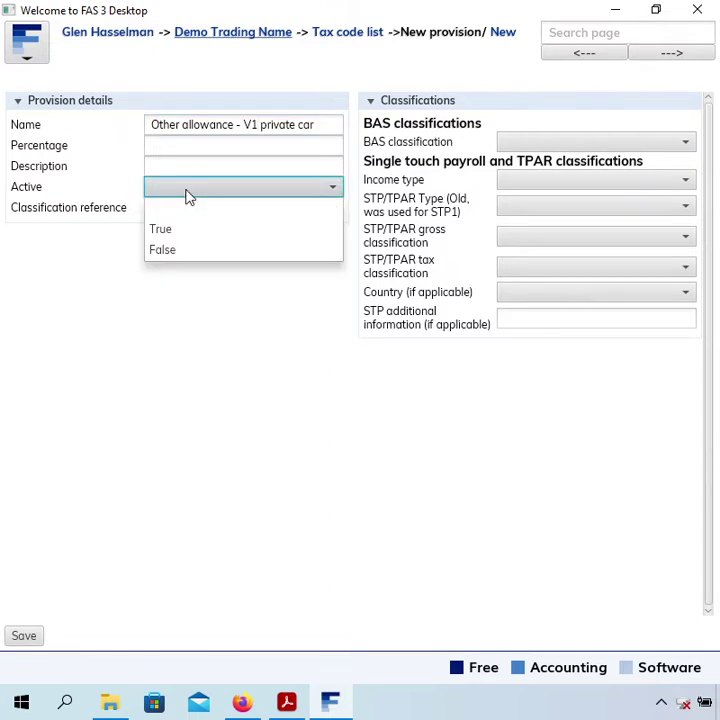
click(166, 230)
click(188, 211)
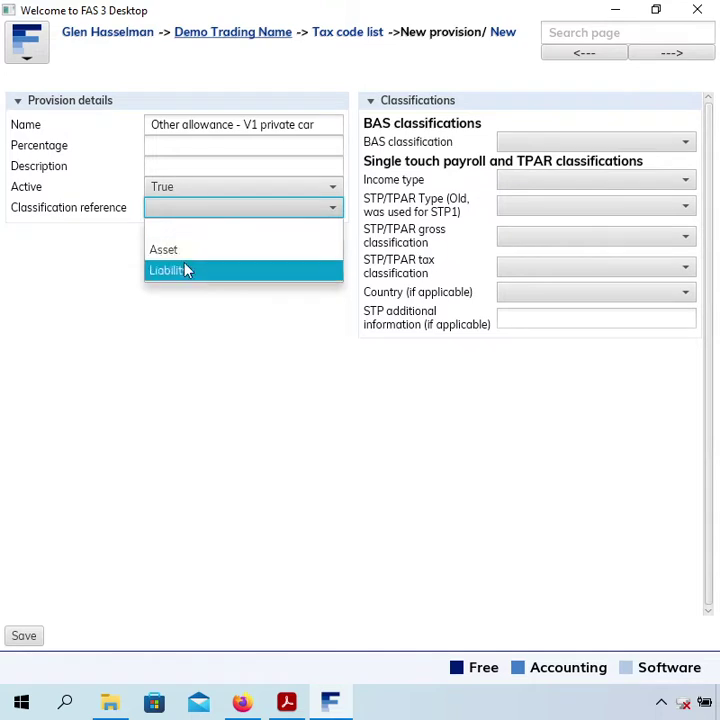
click(186, 270)
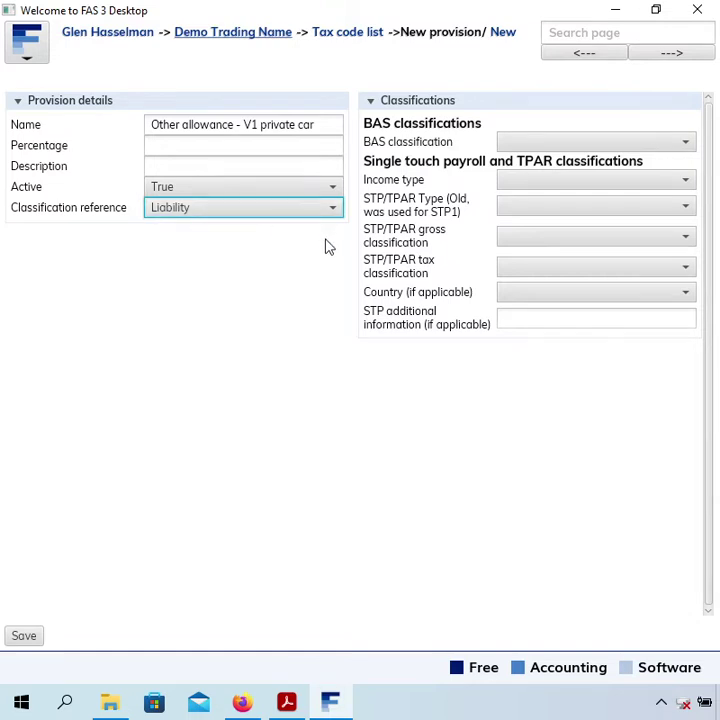
- Set the tax code's BAS classification to Not applicable and its income type to Salary and wages
click(533, 149)
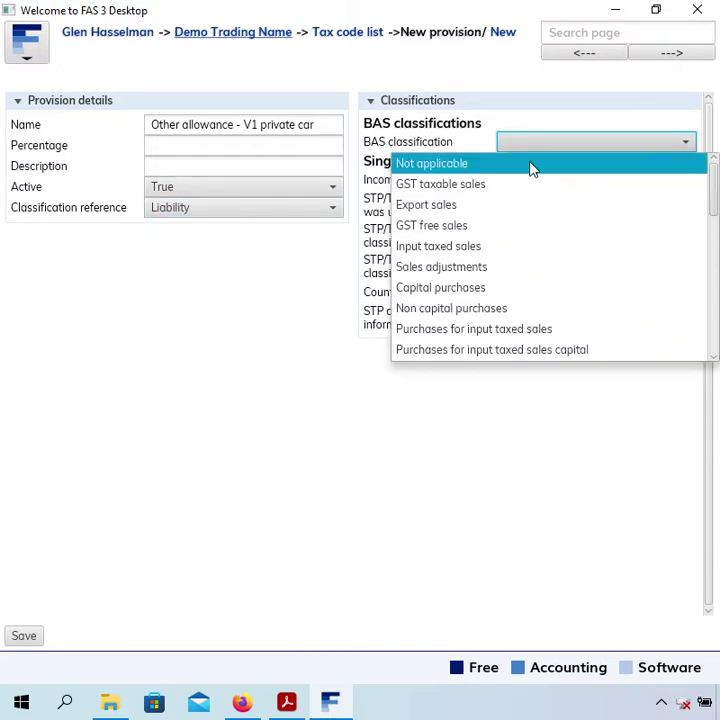
click(533, 166)
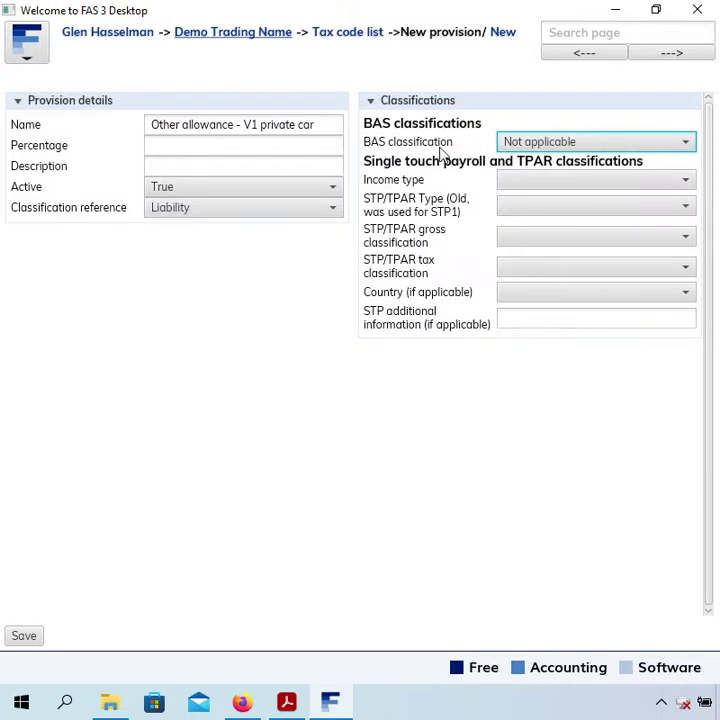
click(507, 185)
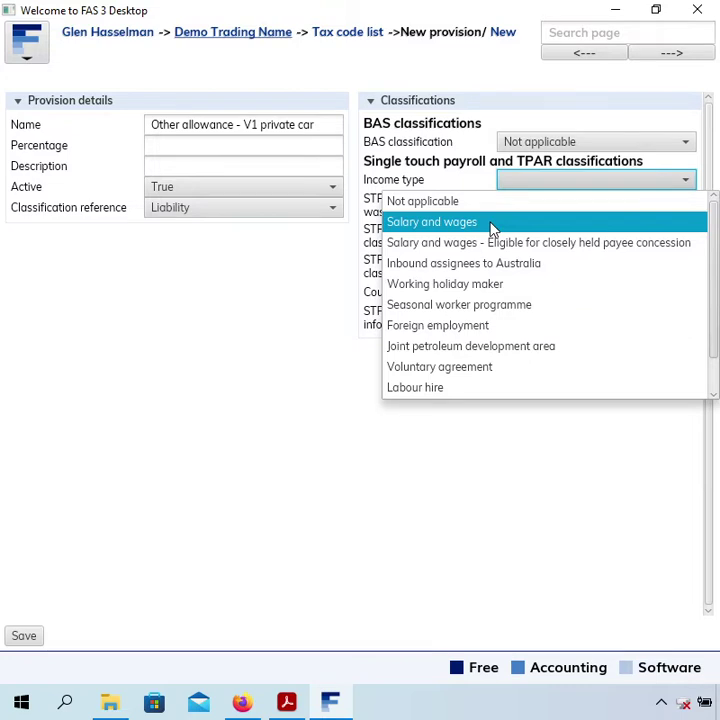
click(492, 224)
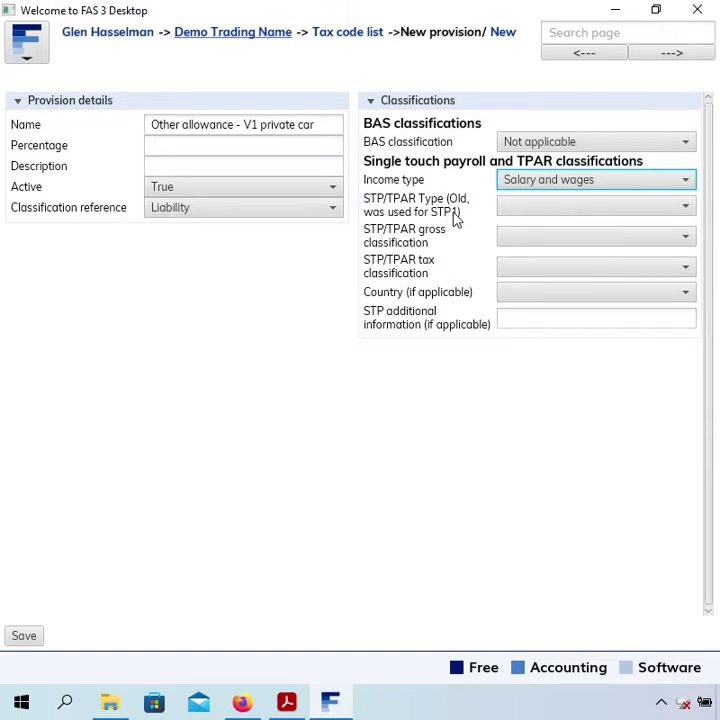
- Set the tax code's STP/TPAR gross classification to Allowance - Other - Taxable - V1 Private Vehicle
click(556, 244)
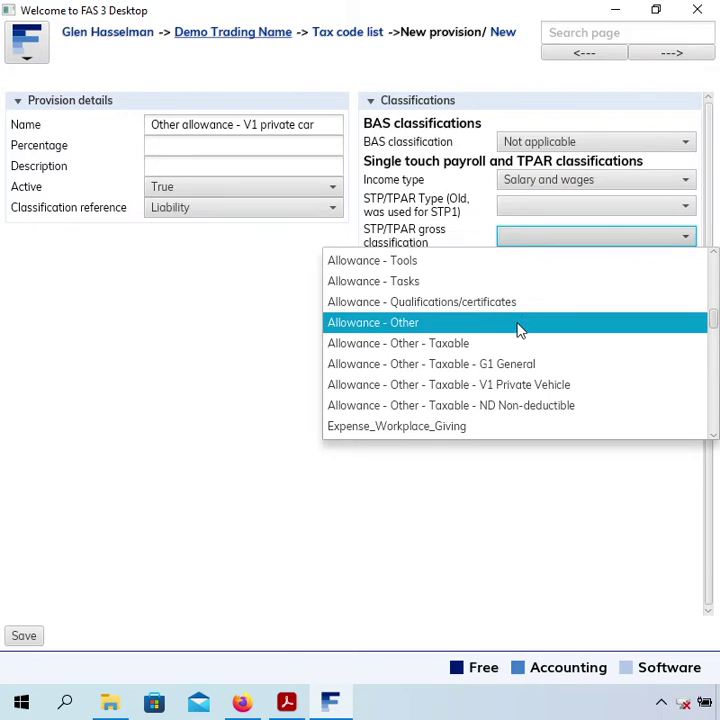
scroll(520, 326, up, 1)
scroll(520, 328, down, 1)
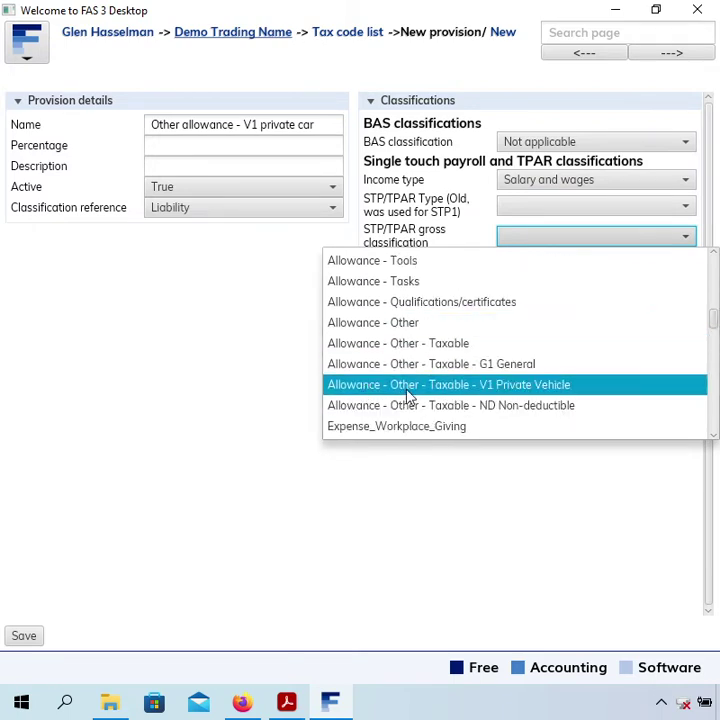
click(521, 386)
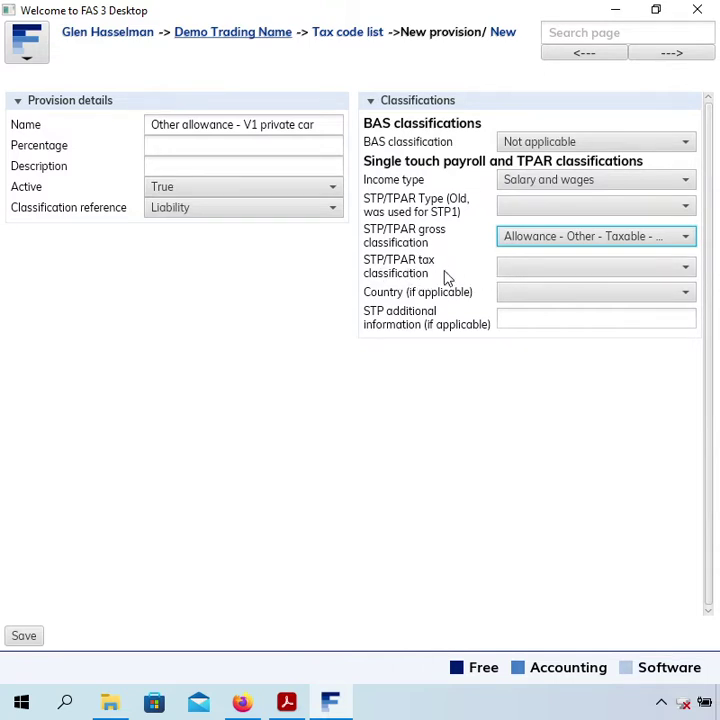
- Set the STP/TPAR tax classification to Not applicable and save the tax code
click(527, 278)
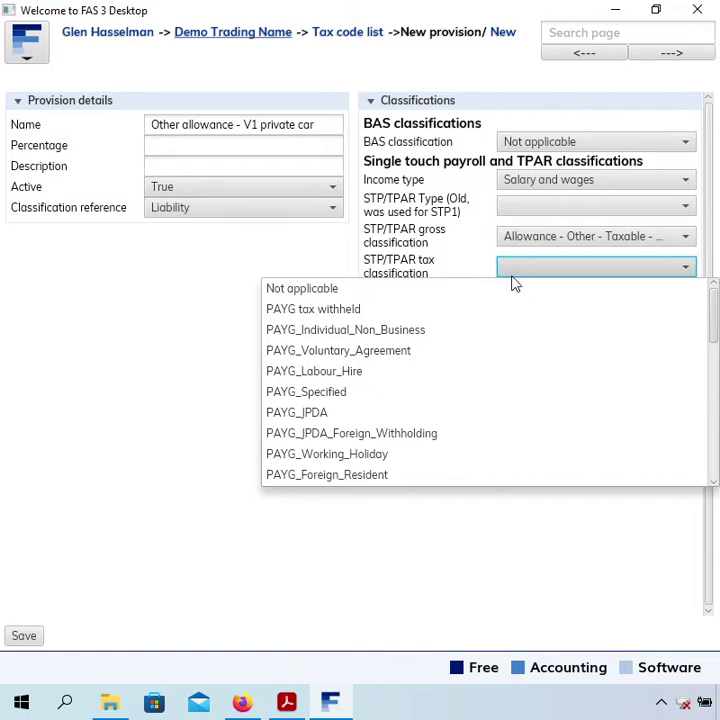
click(508, 293)
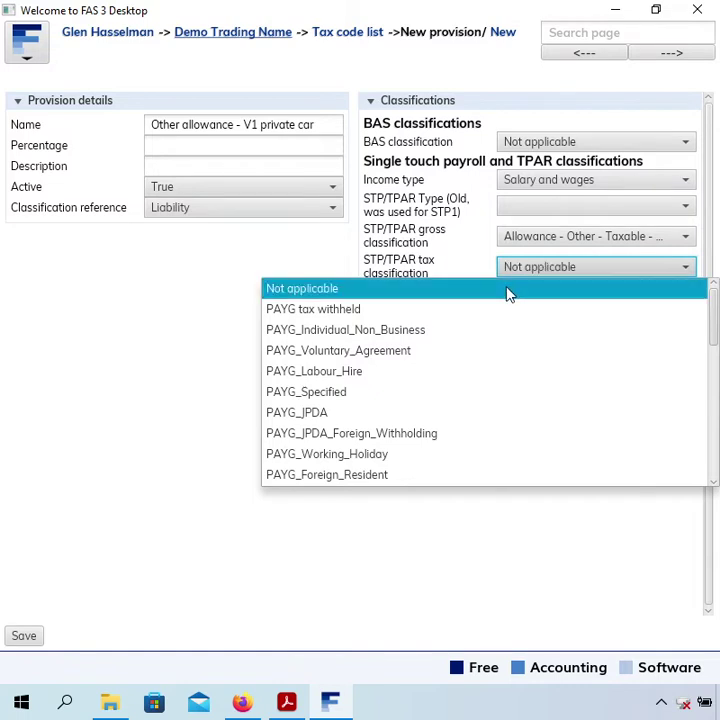
click(508, 290)
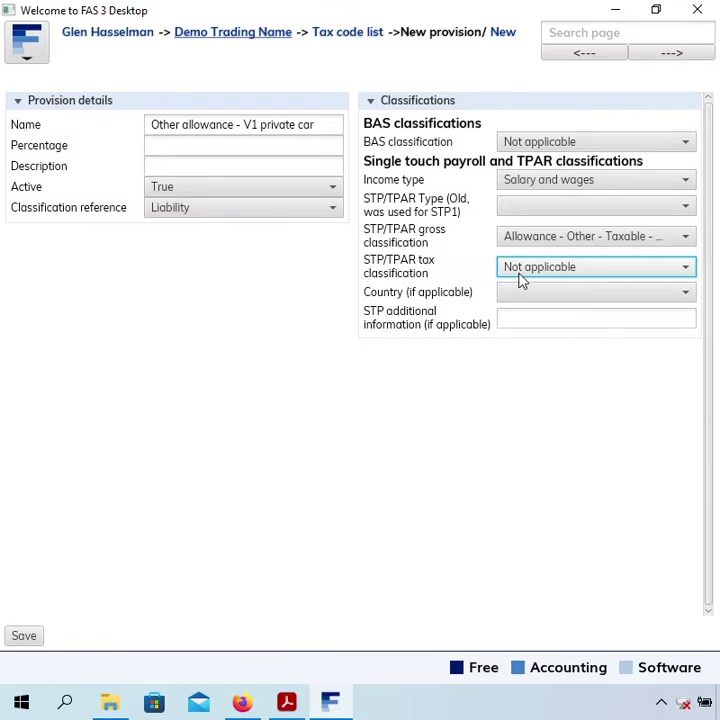
click(24, 636)
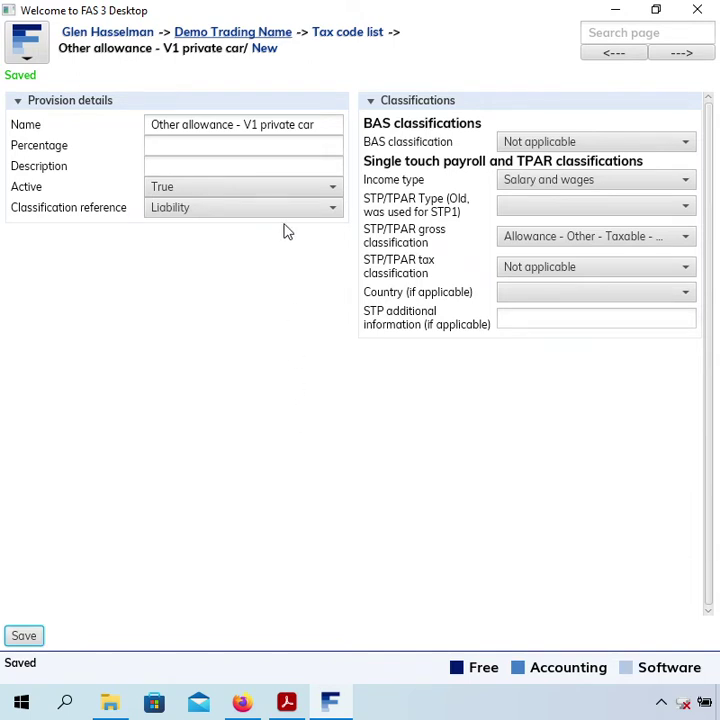
- Go to the Demo Trading Name business's account list and start a new account named "MV Allowance"
click(254, 38)
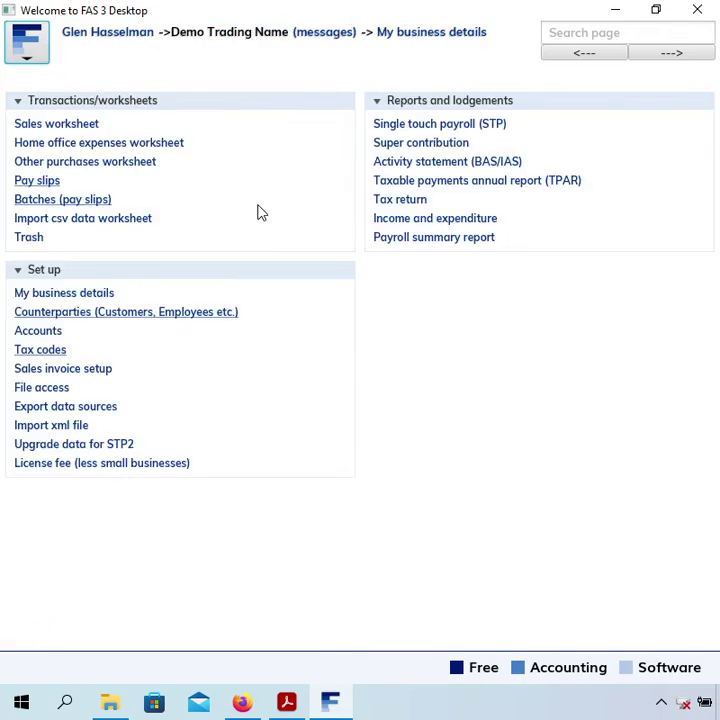
click(57, 333)
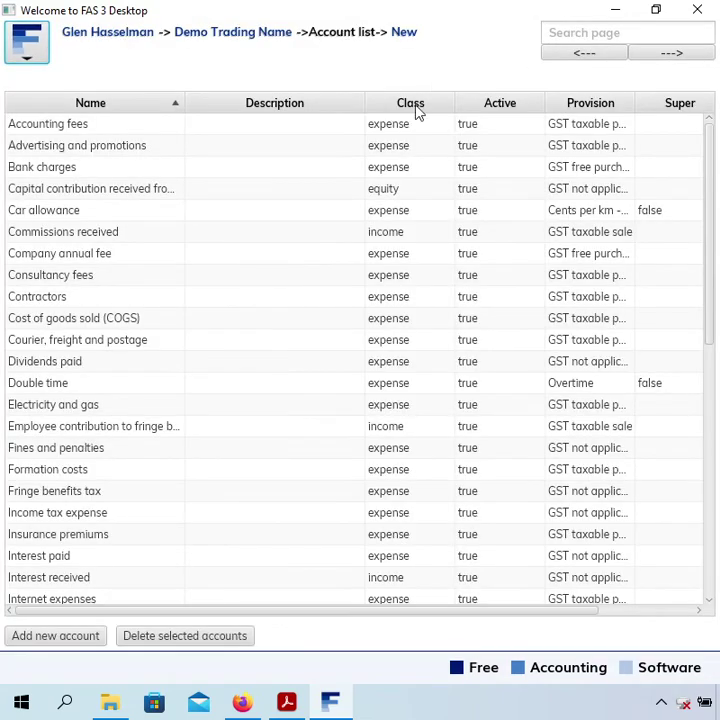
click(401, 38)
click(251, 128)
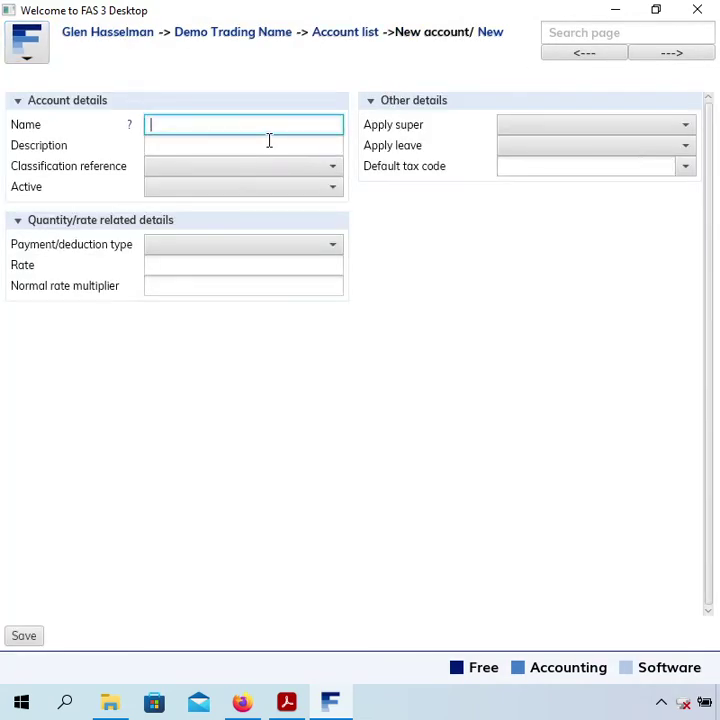
text(MV Allowance)
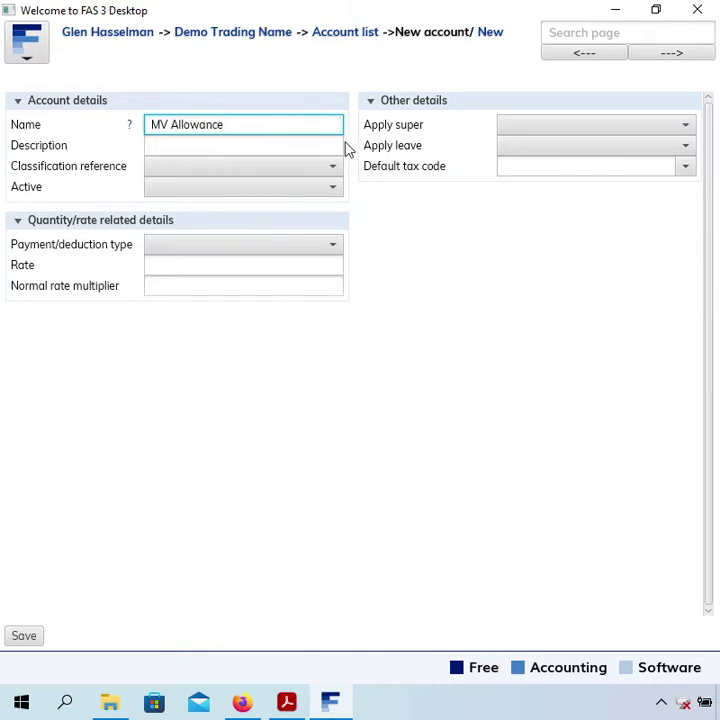
double_click(160, 126)
click(257, 122)
click(247, 145)
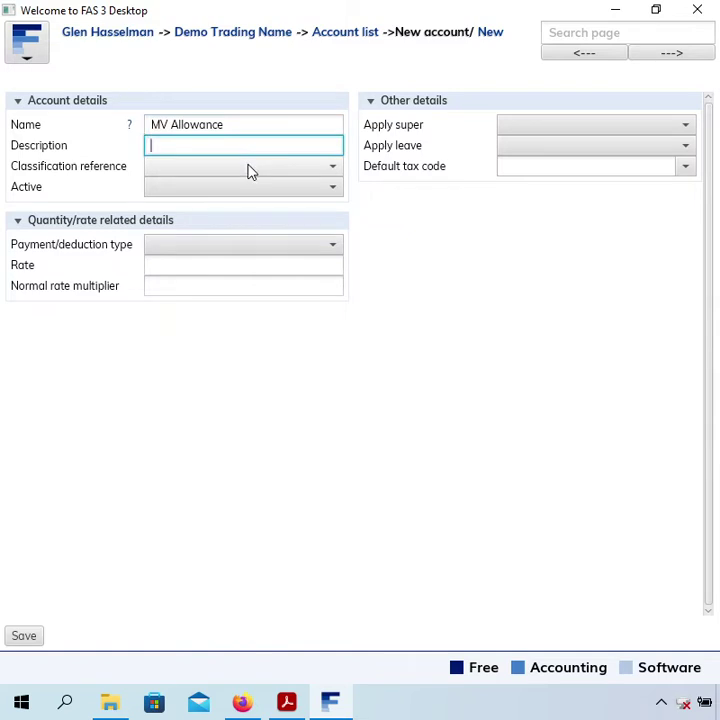
- Set the new account's classification reference to Expense and its Active status to True
click(250, 170)
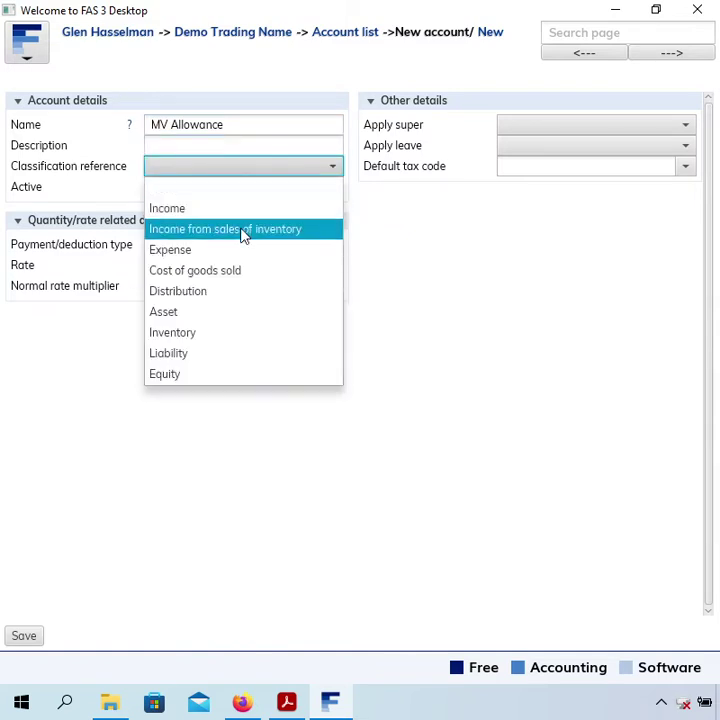
click(253, 251)
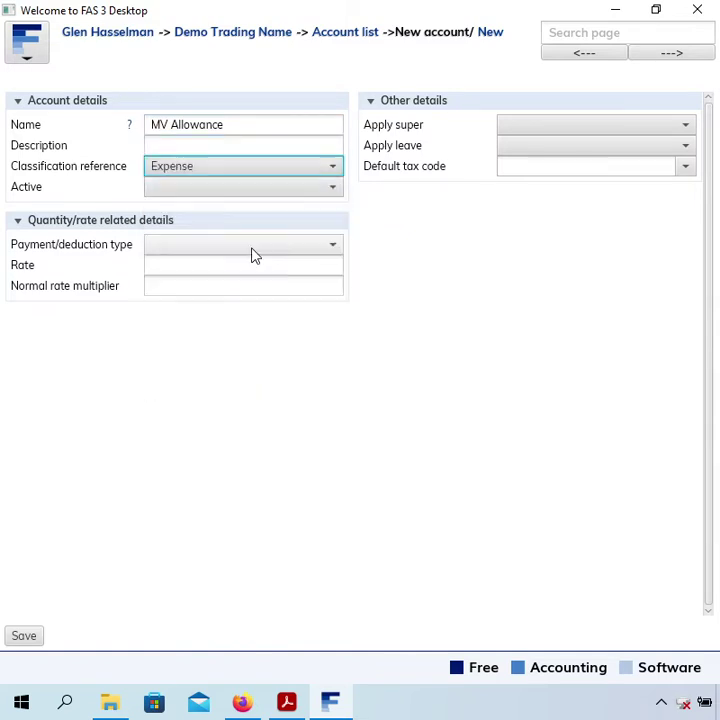
click(240, 195)
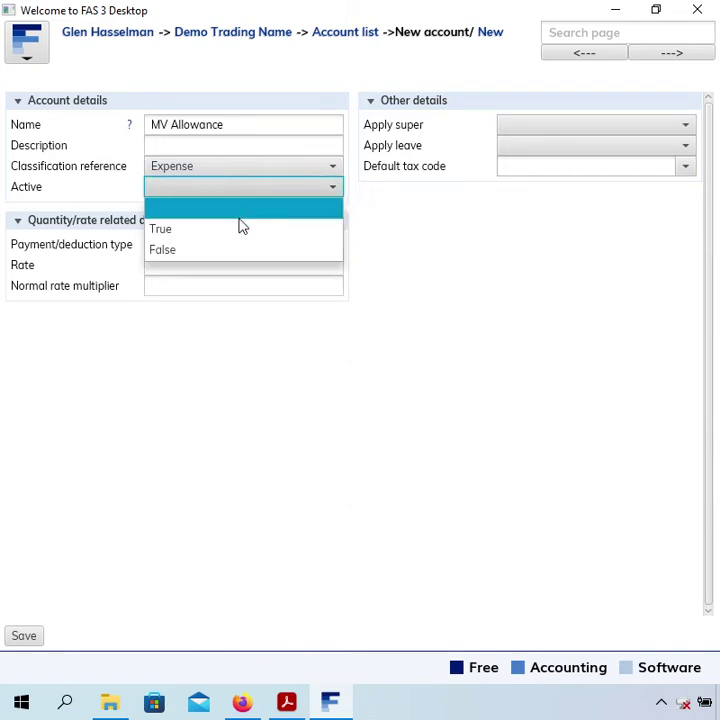
click(249, 232)
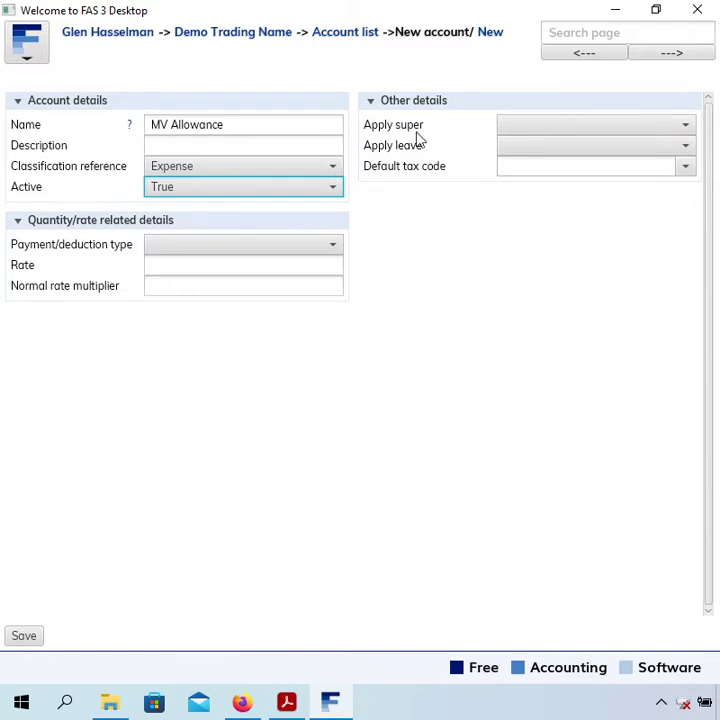
- Set Apply super to False and assign "Other allowance - V1 private car" as the account's default tax code
click(544, 132)
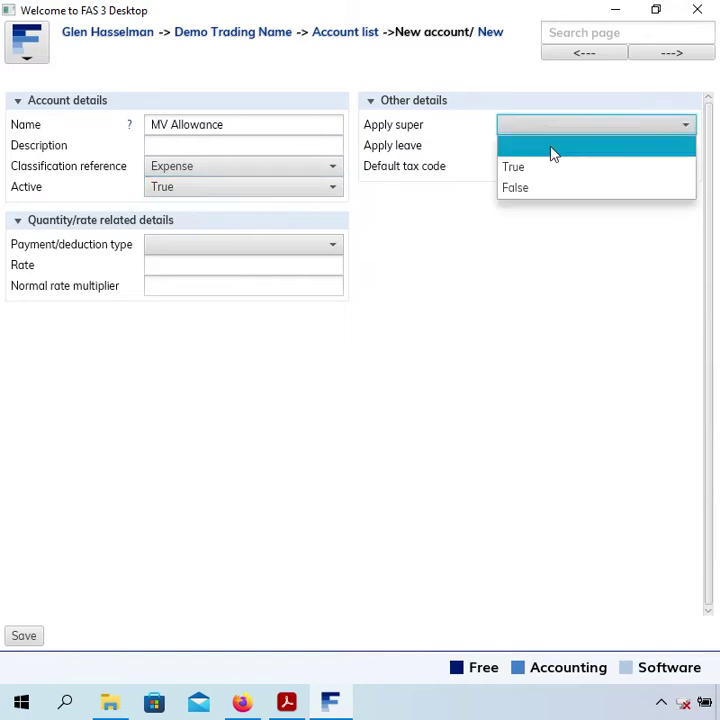
click(548, 199)
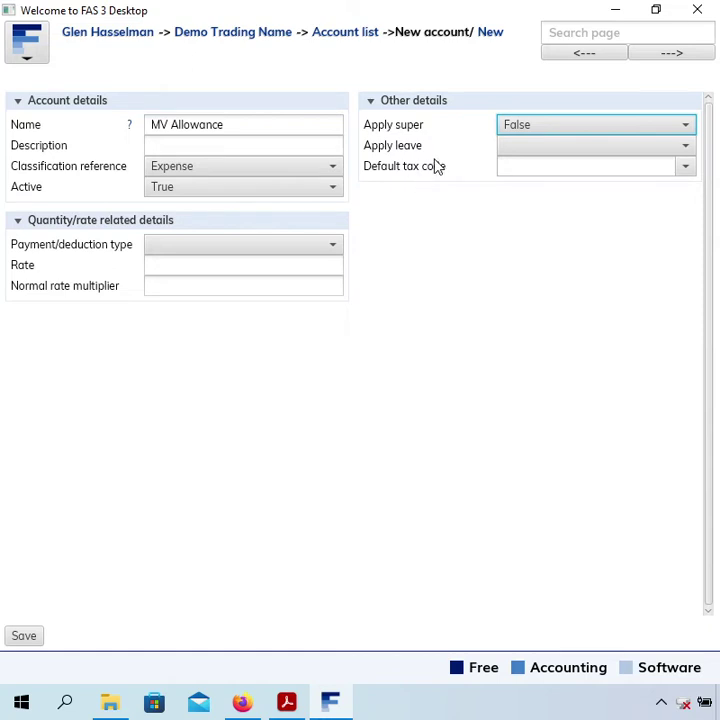
click(508, 167)
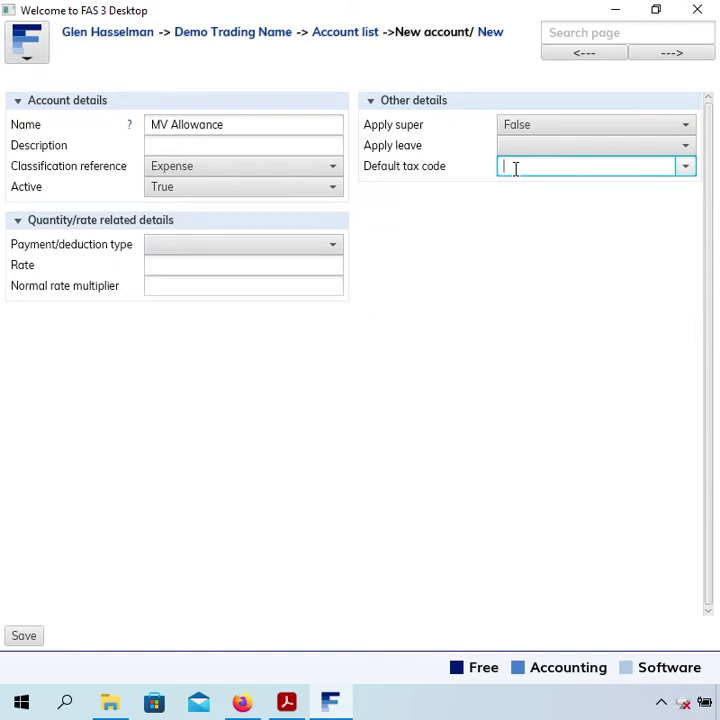
text(v1)
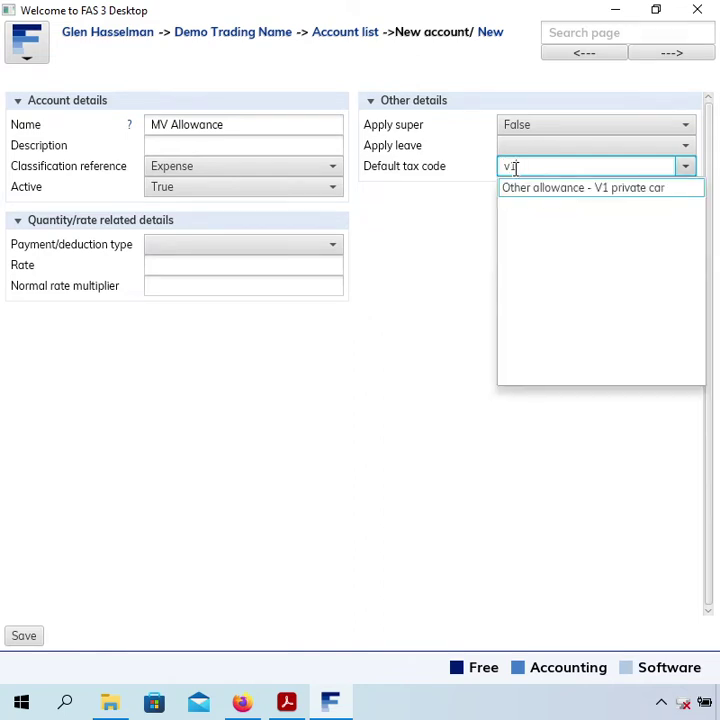
click(645, 200)
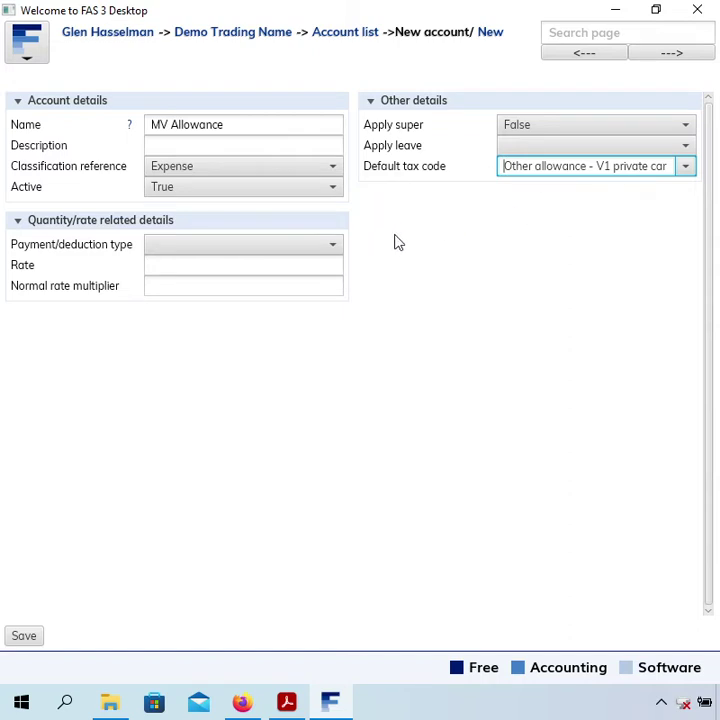
- Set the account's payment/deduction type to Earnings (incl. leave taken)
click(318, 248)
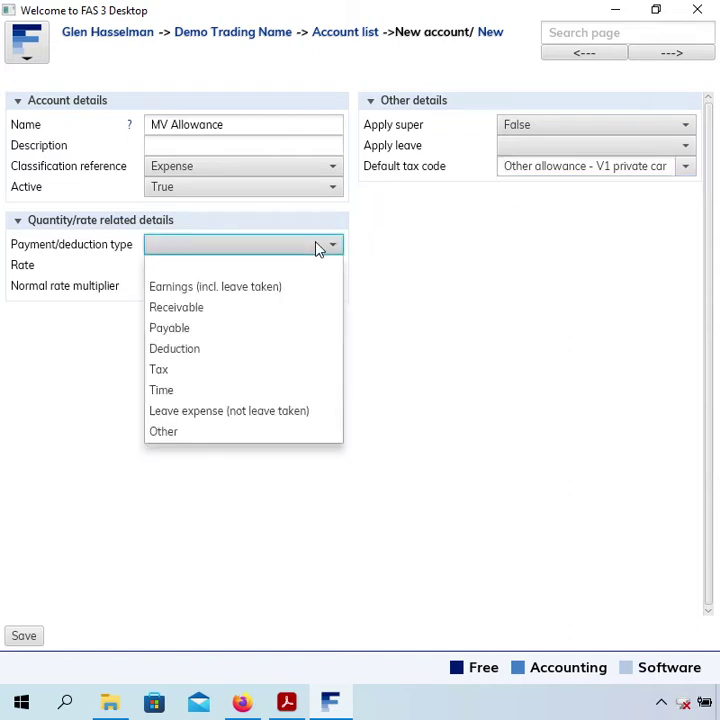
click(283, 289)
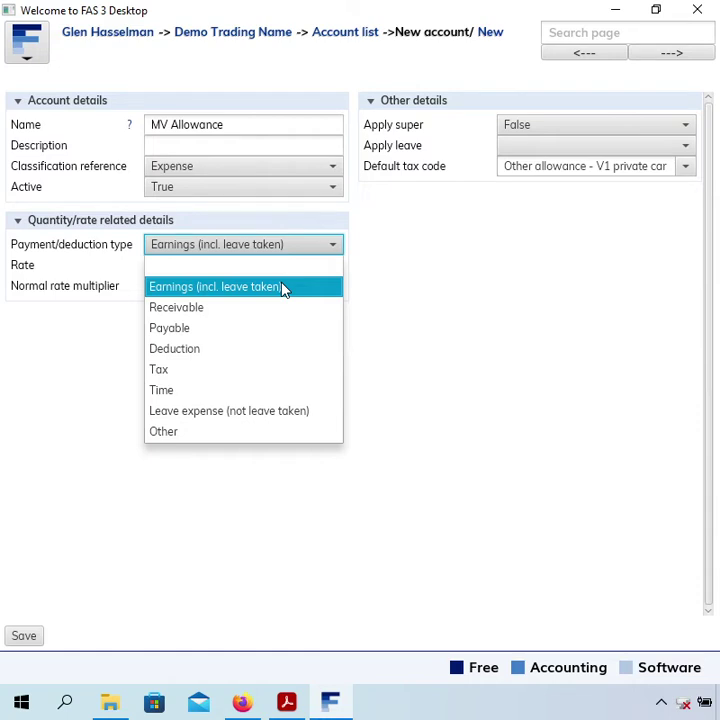
click(283, 288)
click(283, 285)
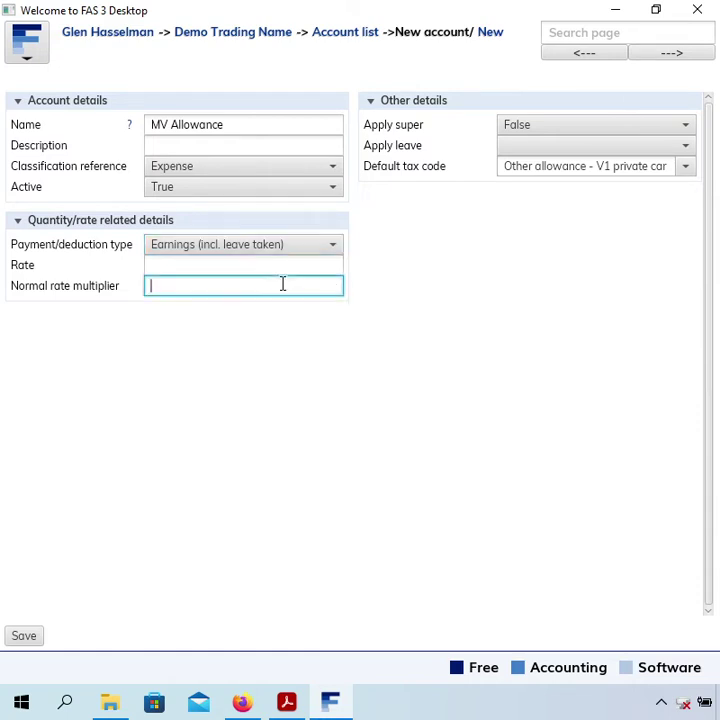
click(190, 266)
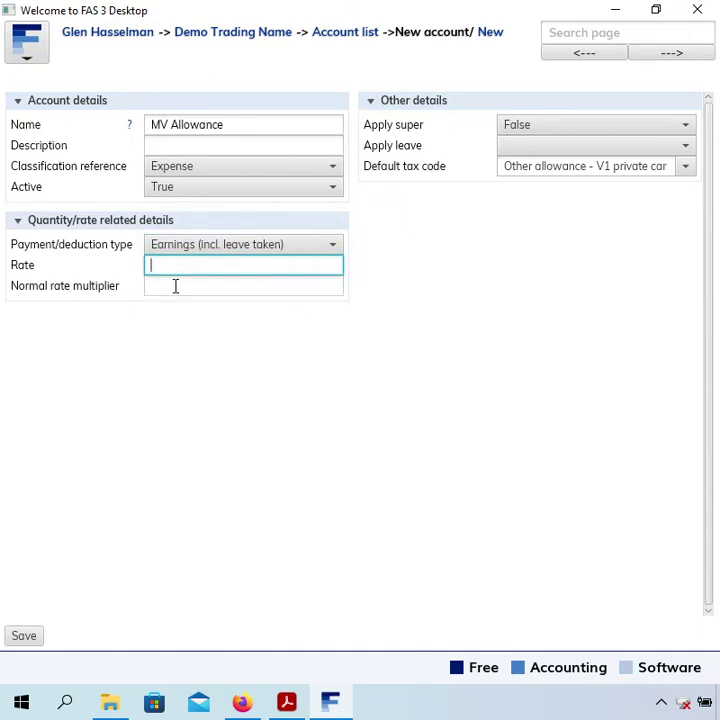
click(173, 286)
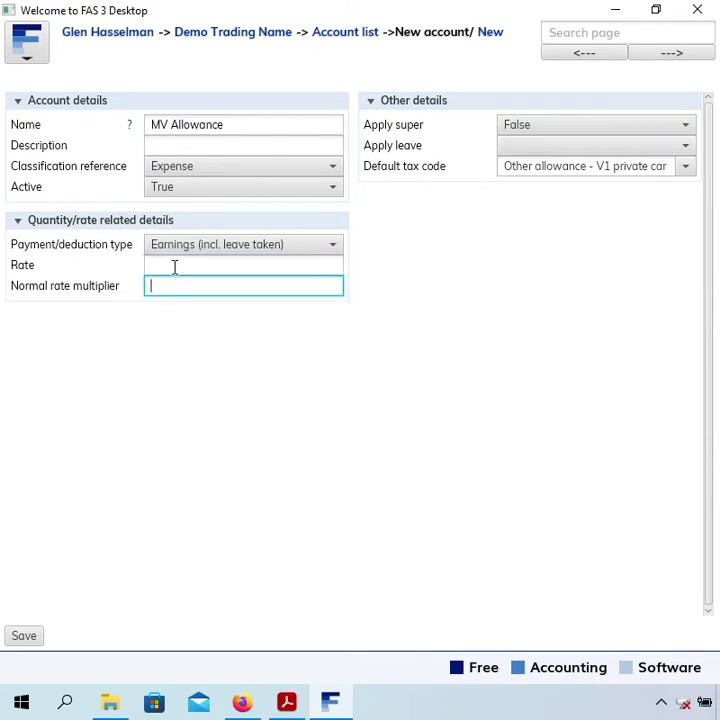
click(174, 266)
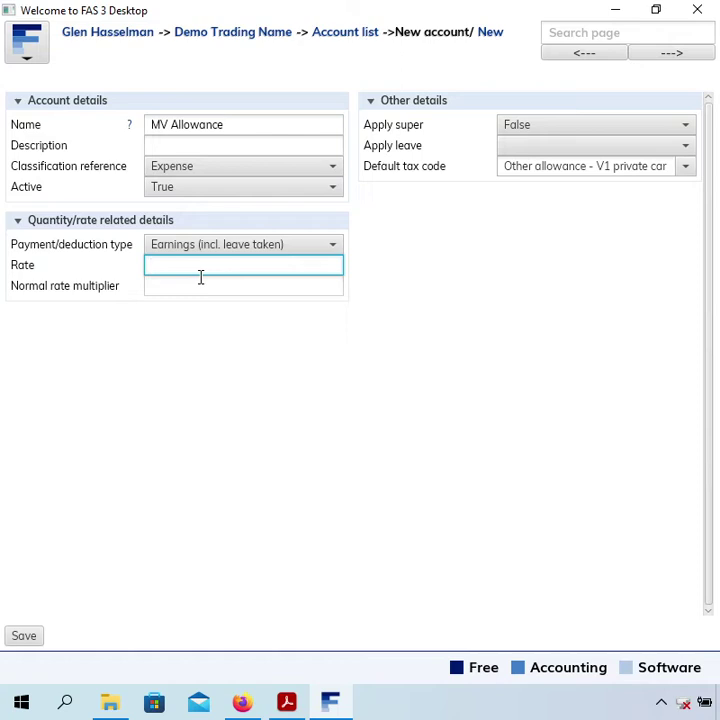
click(200, 278)
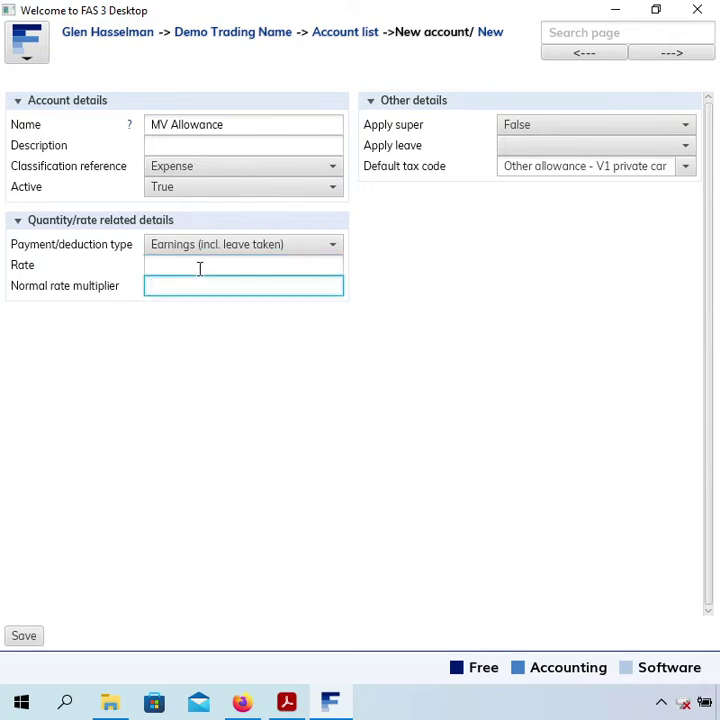
click(199, 267)
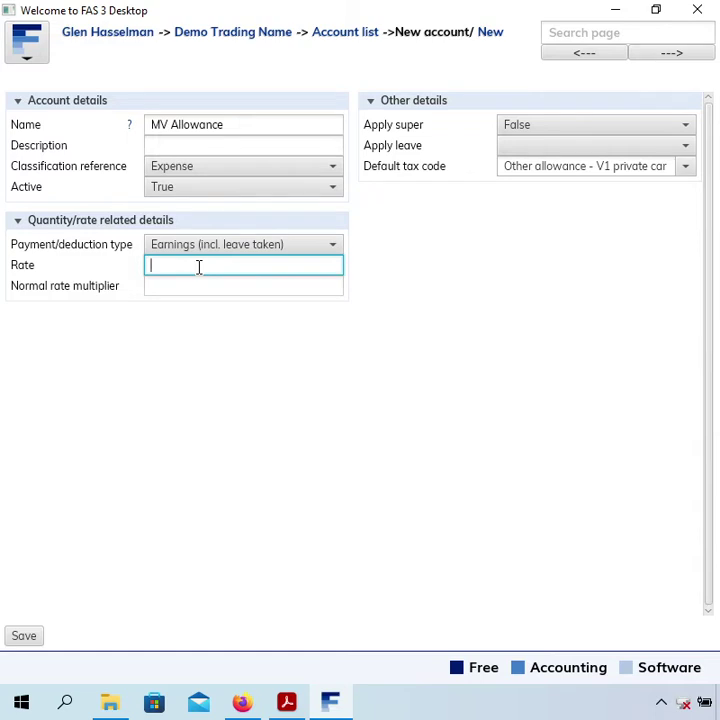
text(100)
key(BackSpace)
key(BackSpace)
key(BackSpace)
click(193, 290)
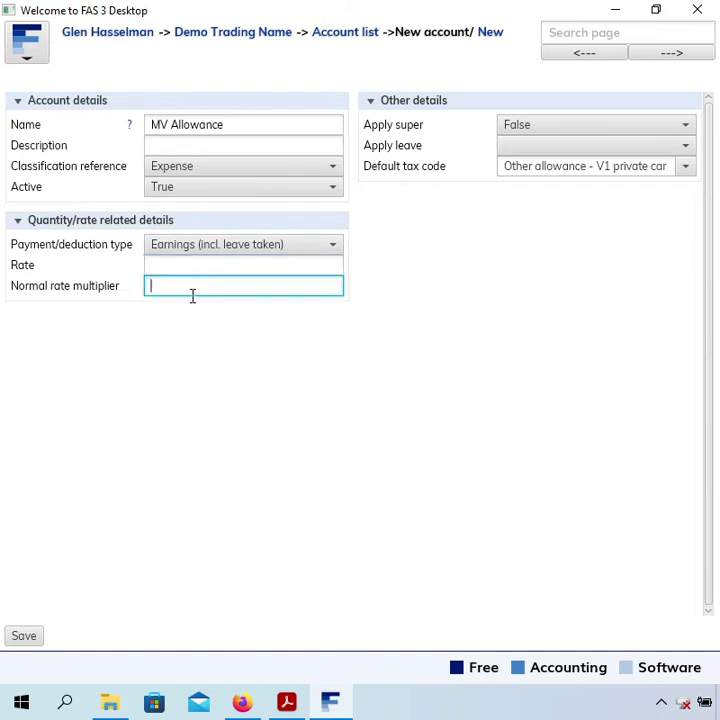
- Save the new MV Allowance account with its rate and normal rate multiplier left blank
click(26, 637)
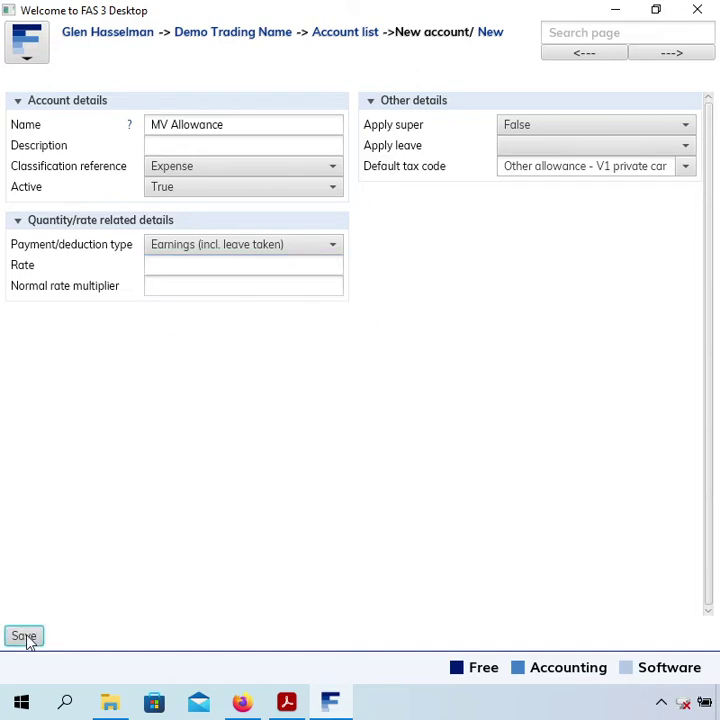
- Create a new pay slip for Demo Trading Name with "An Employee" as the counterparty
click(262, 36)
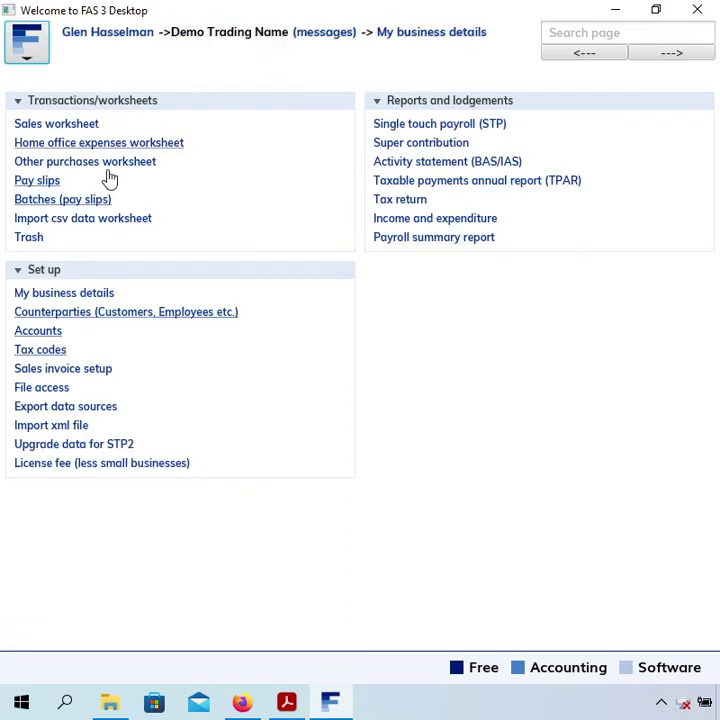
click(44, 186)
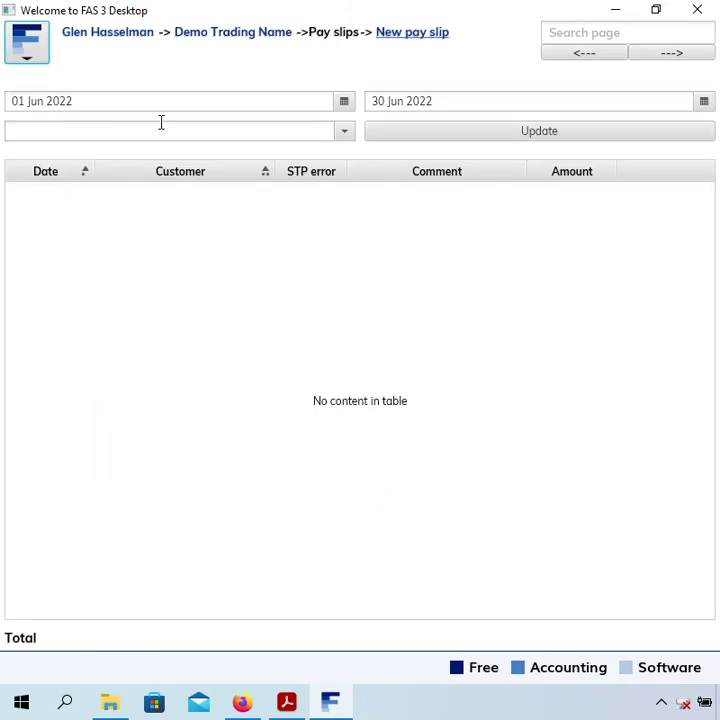
click(402, 38)
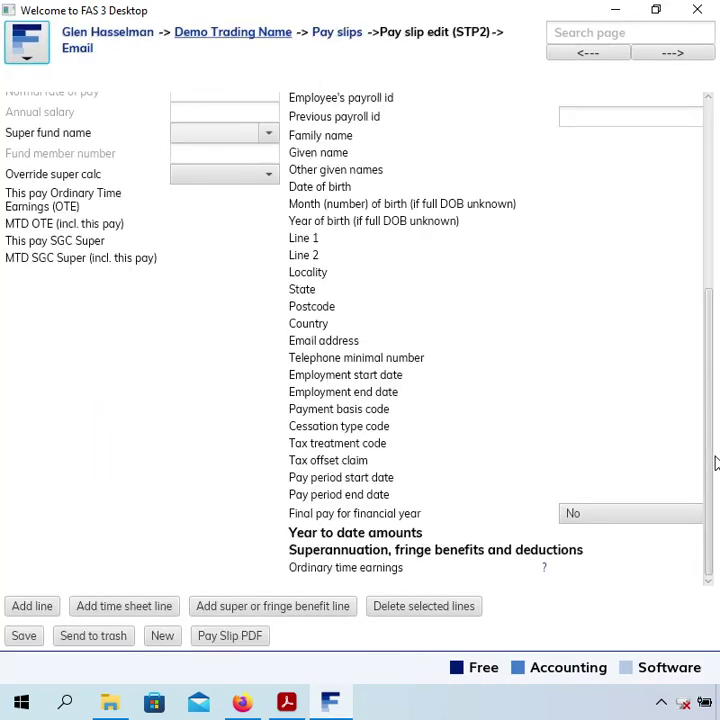
drag(715, 463, 709, 103)
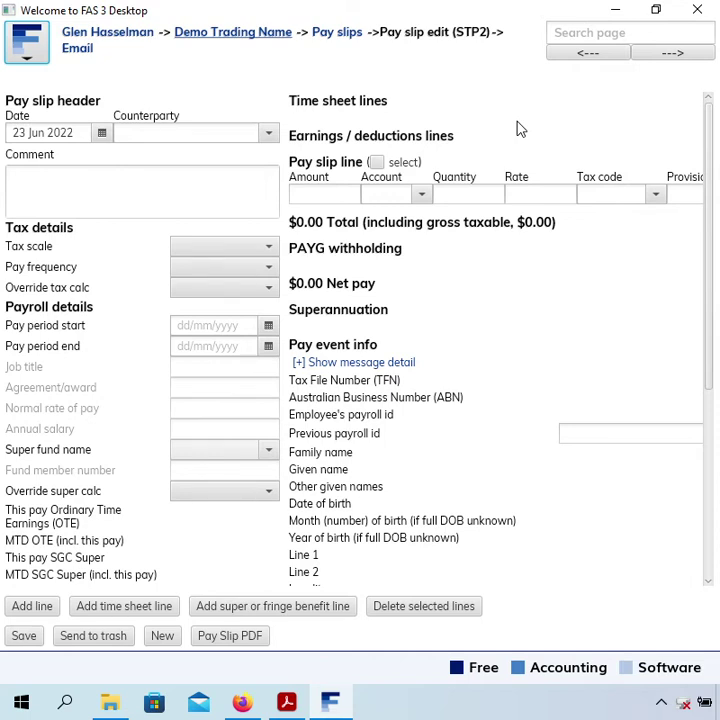
click(137, 134)
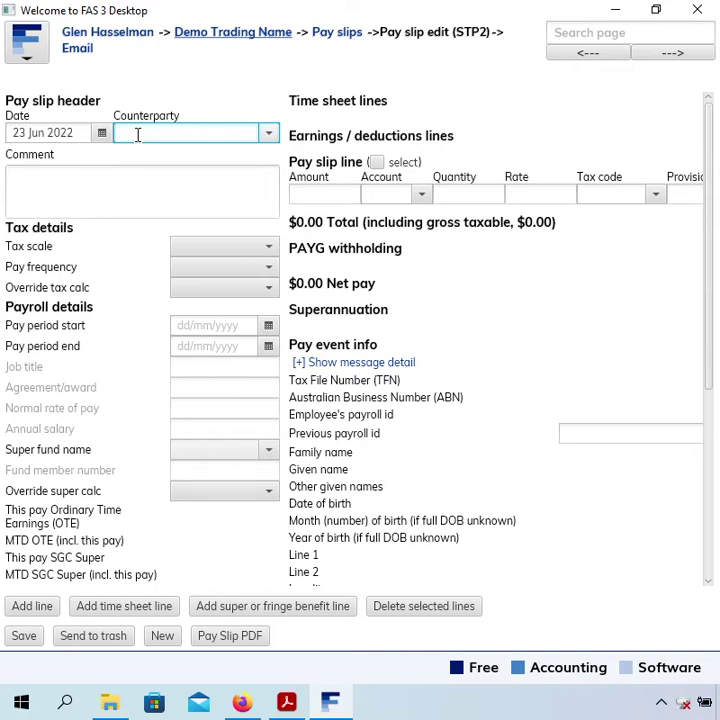
click(269, 134)
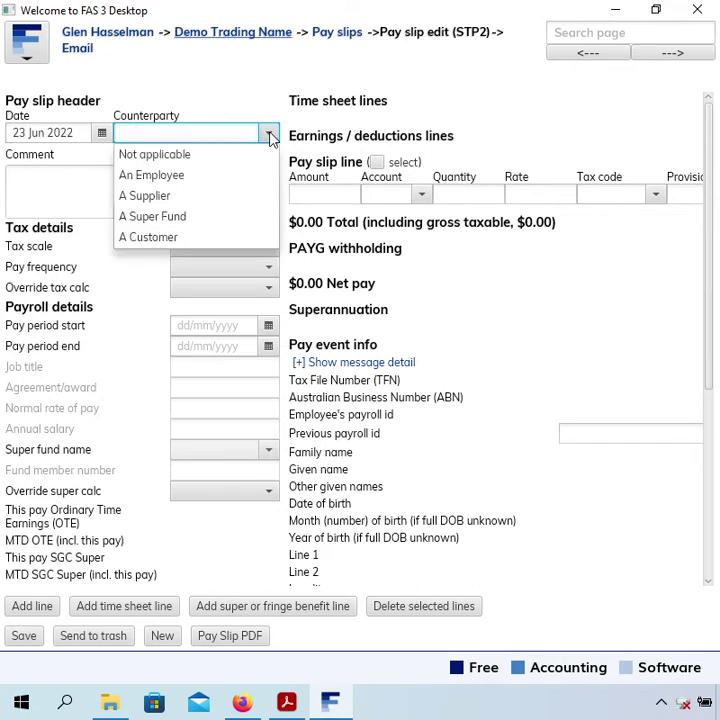
click(221, 178)
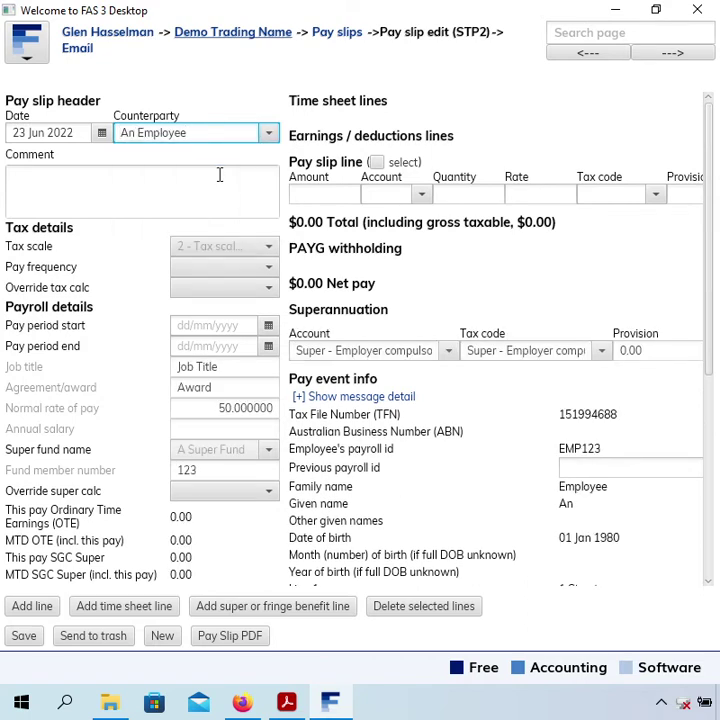
- Fill the pay slip line with the MV Allowance account and an amount of 100, leaving quantity and rate blank
click(376, 195)
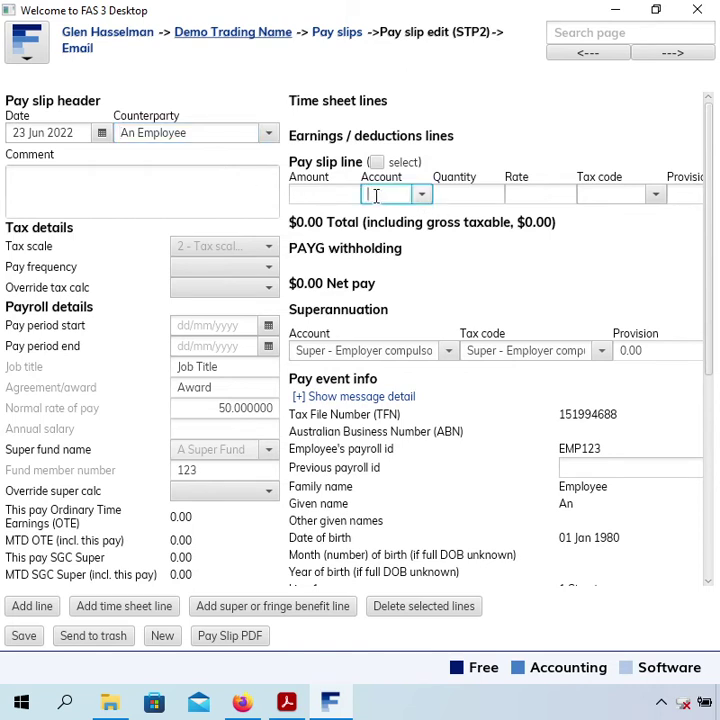
text(MV)
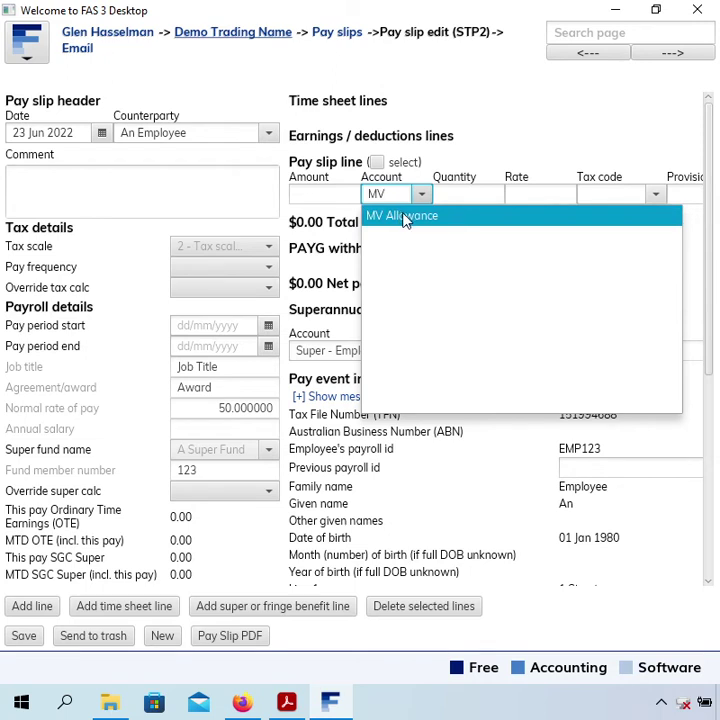
click(440, 220)
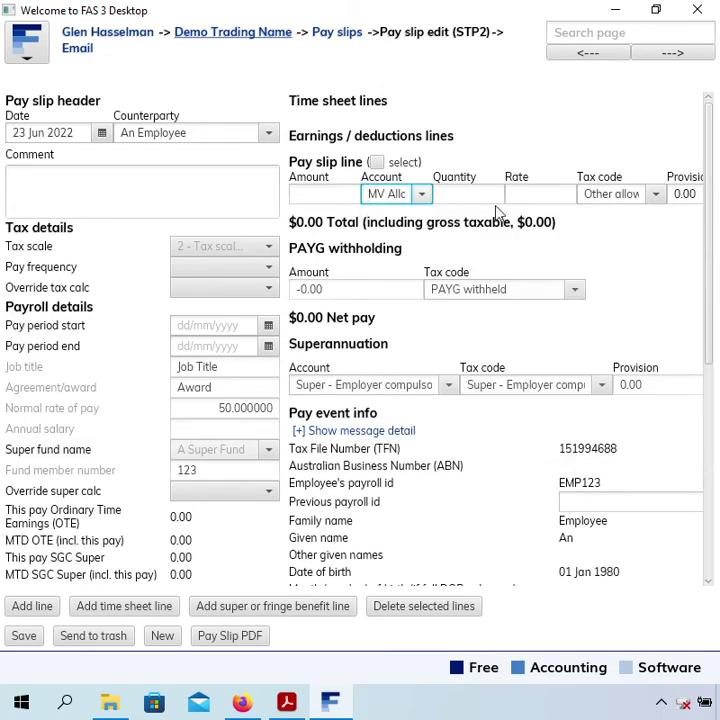
click(492, 200)
click(542, 199)
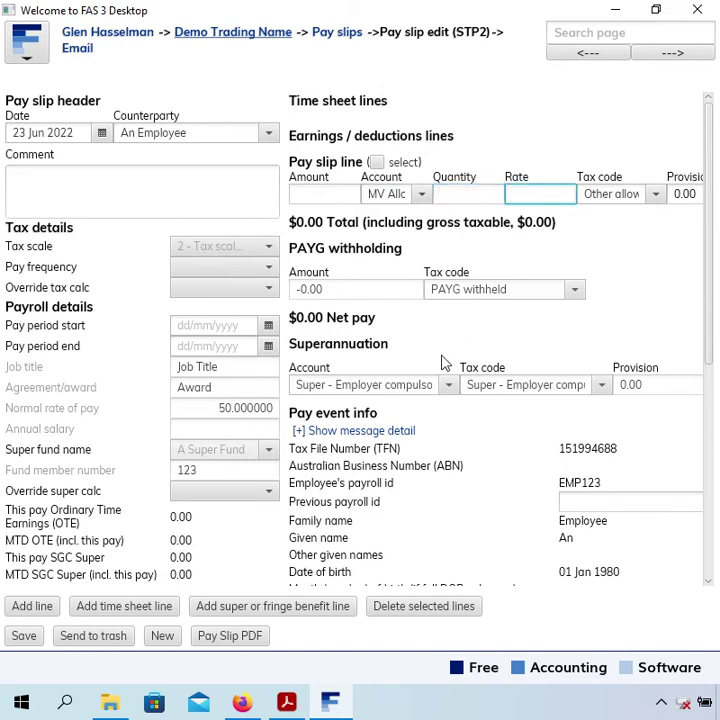
click(334, 195)
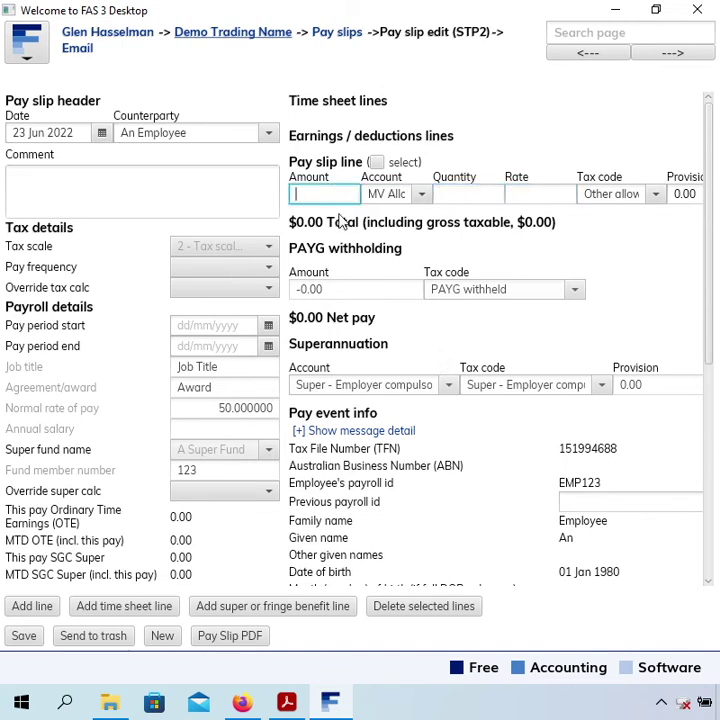
text(100)
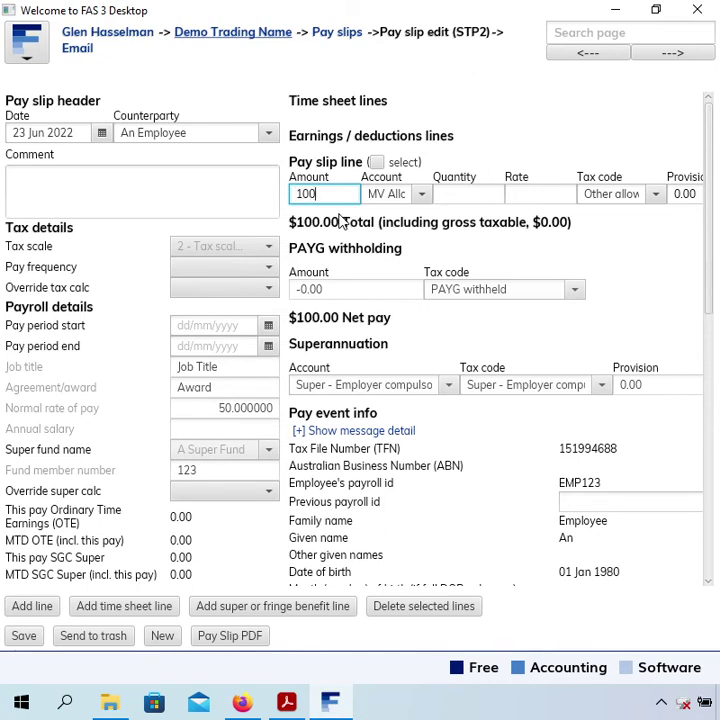
click(348, 223)
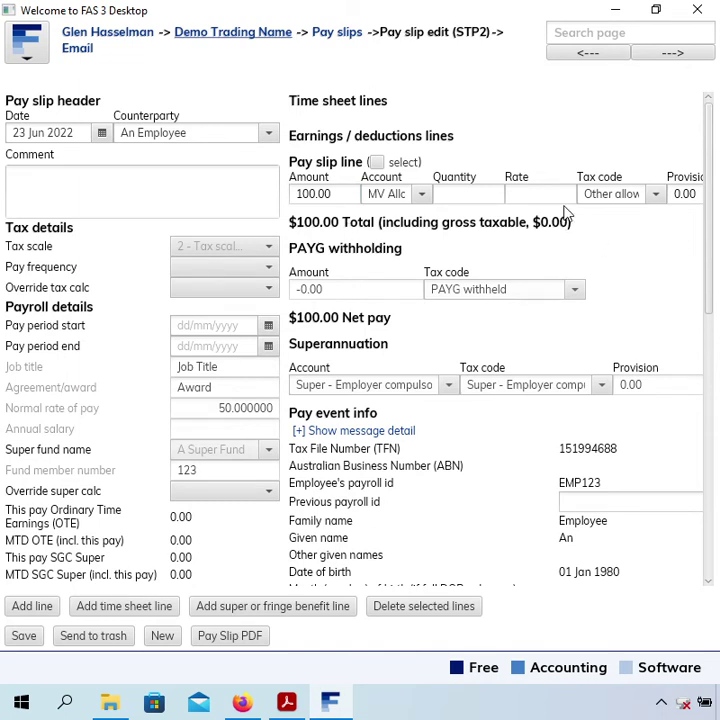
- Check the pay slip line's tax code and the V1 private vehicle allowance entries under the year to date amounts
click(659, 200)
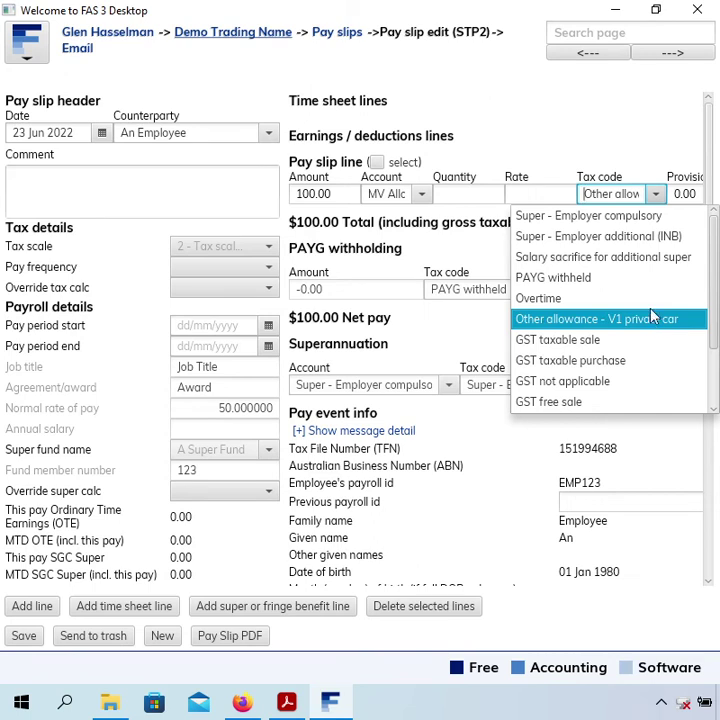
click(640, 124)
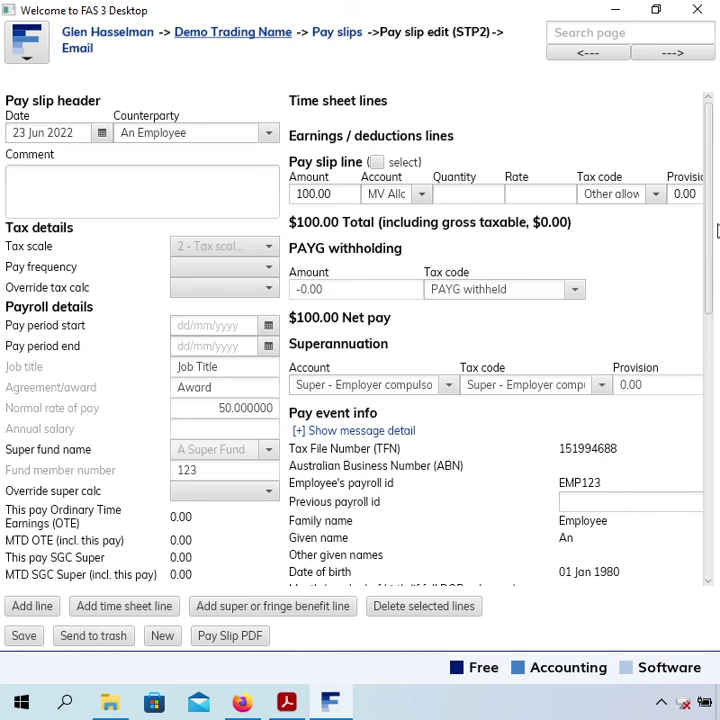
drag(712, 229, 663, 514)
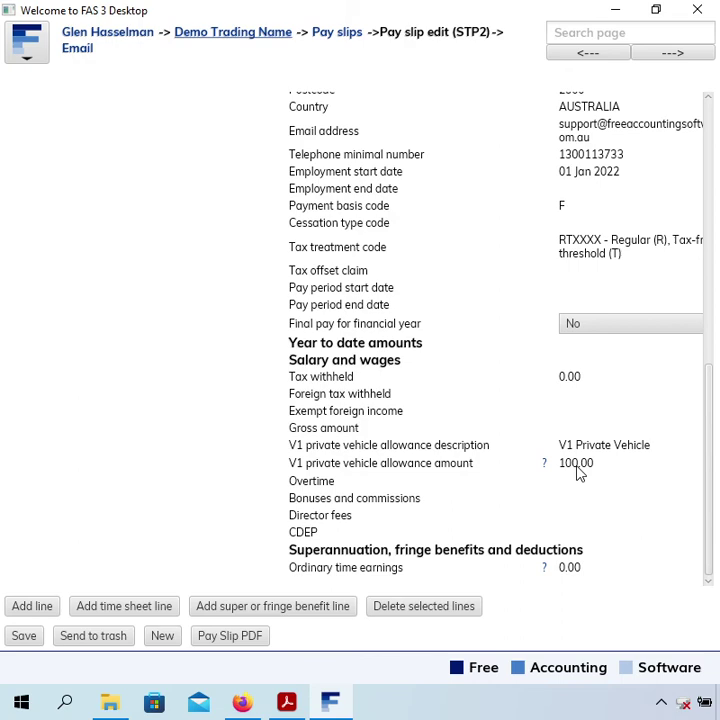
- Switch to the ATO page in Firefox, review the V1 (private vehicle) code and allowance type OD, and return to the FAS 3 pay slip
click(240, 705)
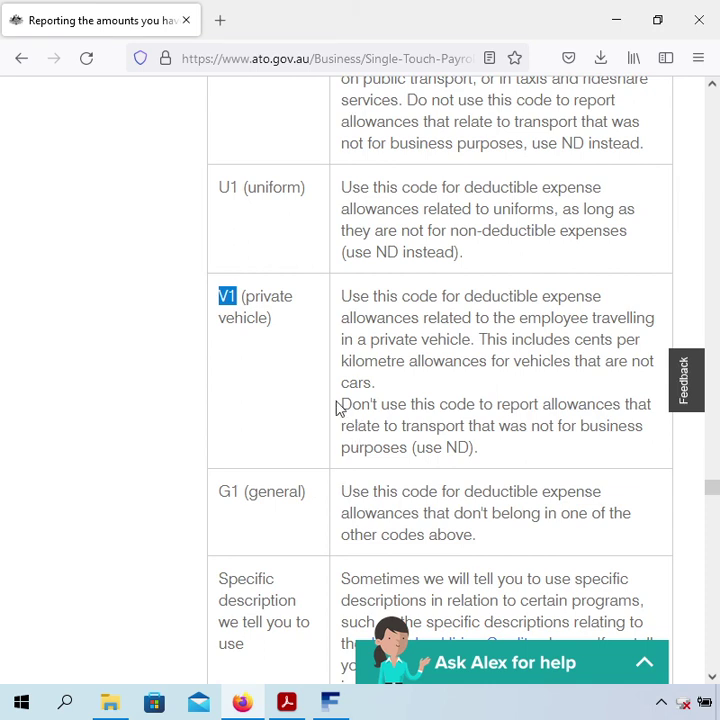
click(225, 296)
drag(225, 296, 272, 318)
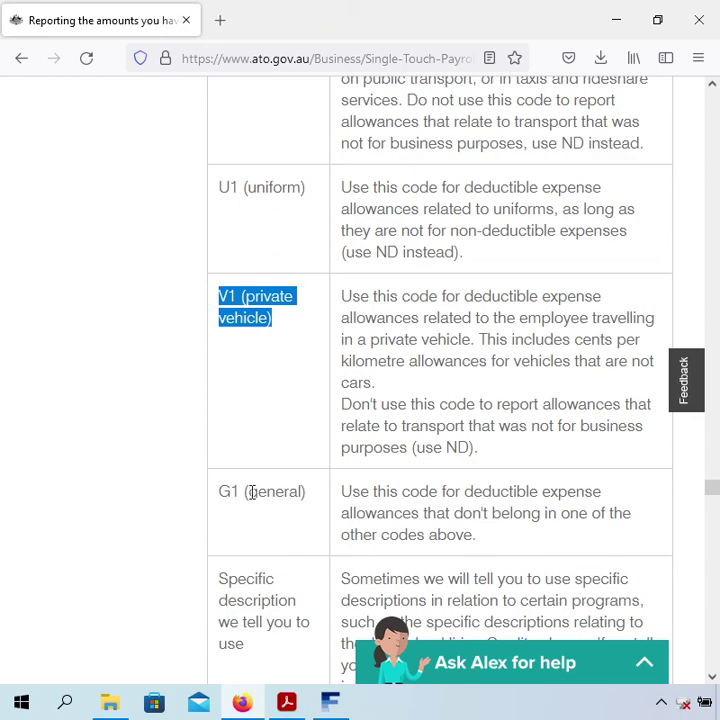
scroll(499, 431, up, 15)
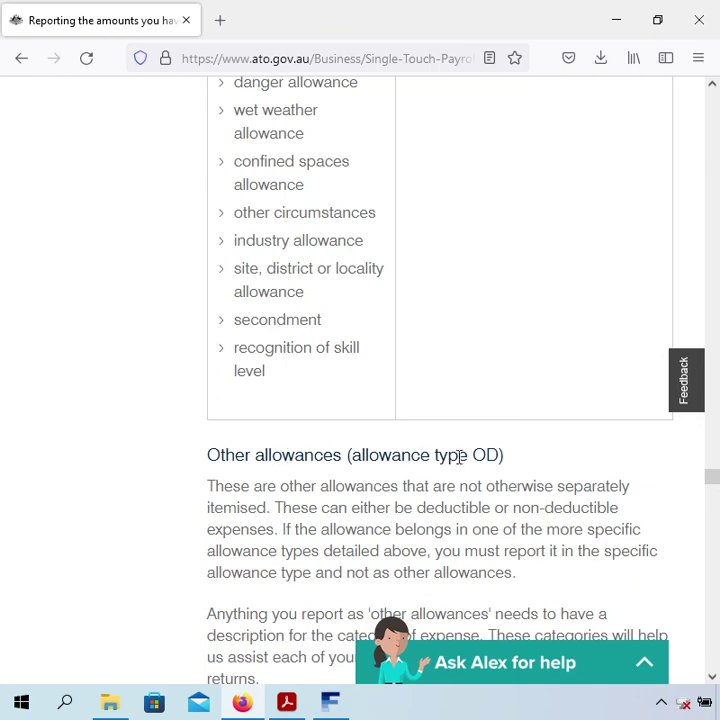
drag(496, 453, 468, 454)
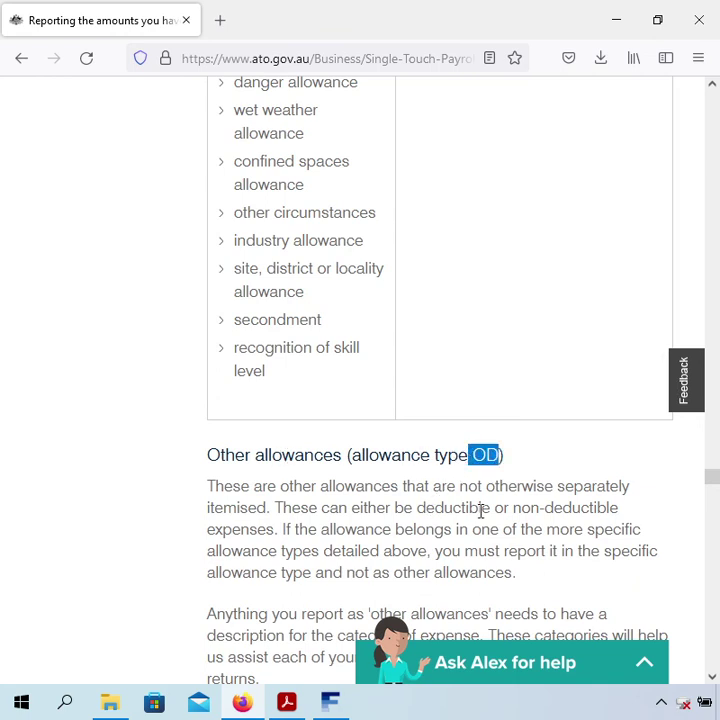
click(331, 704)
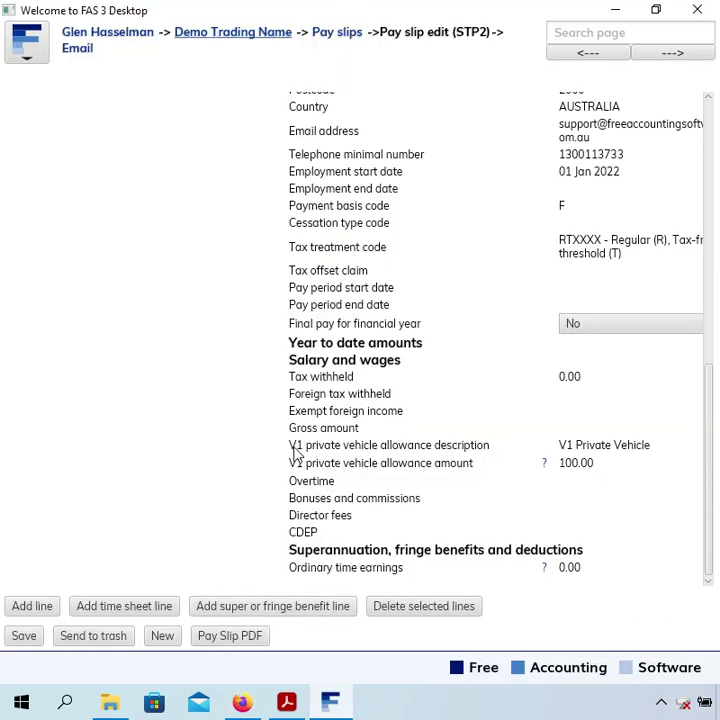